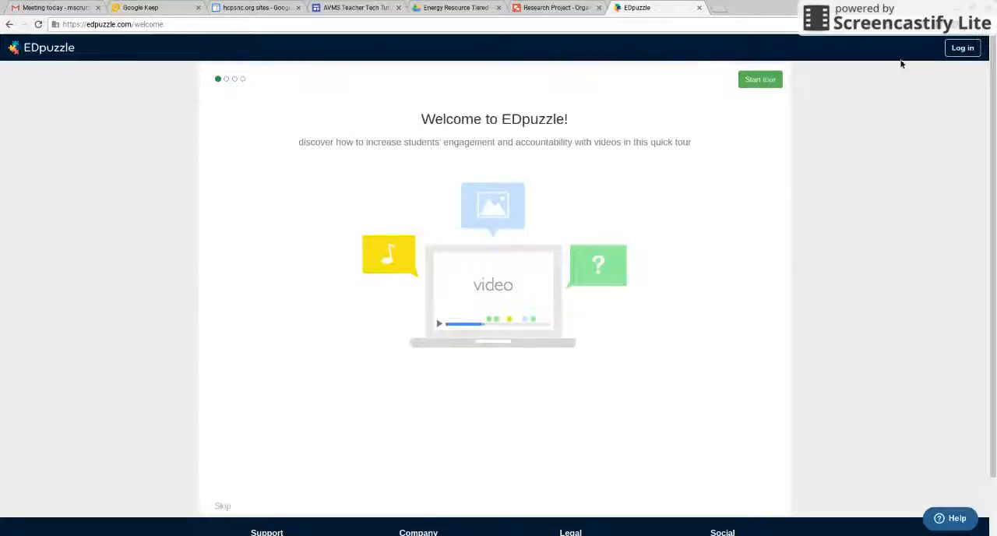
# Log in to EDpuzzle as a teacher with the Google account.
pyautogui.click(966, 49)
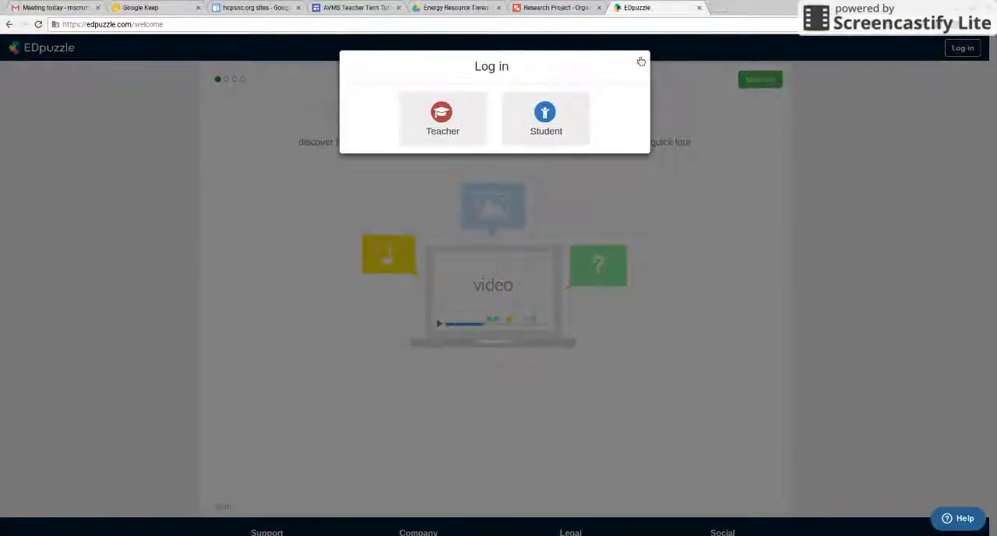
pyautogui.click(439, 121)
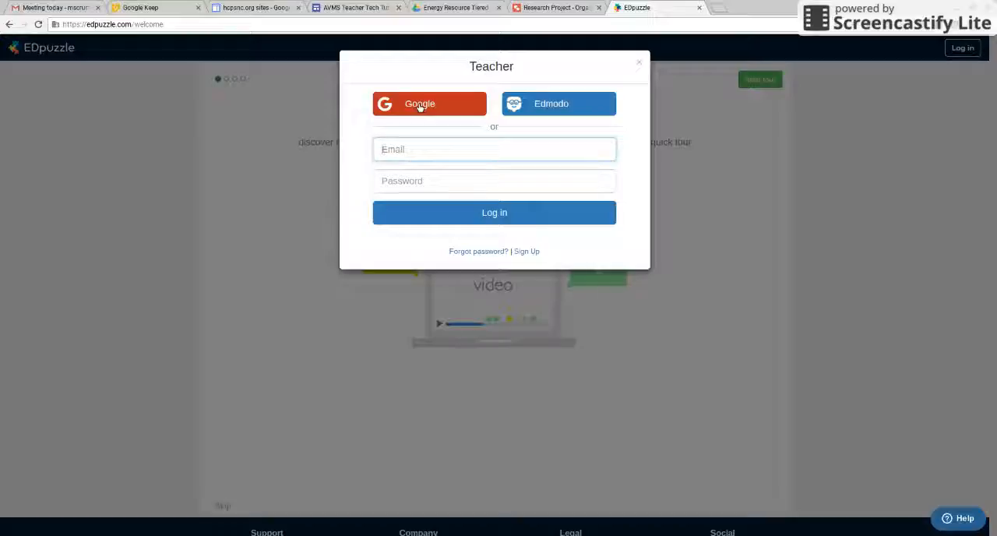
pyautogui.click(421, 107)
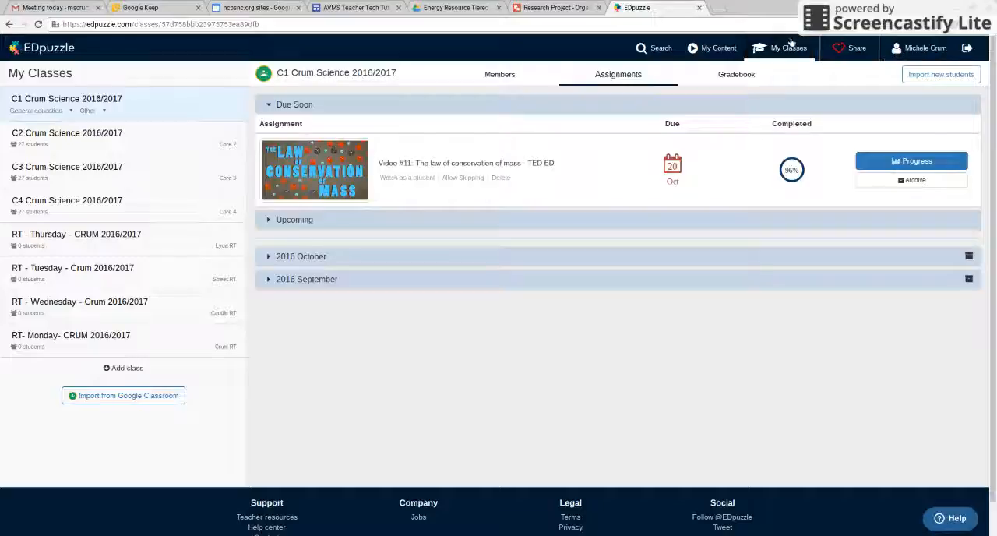
# Look through the teacher's content library, classes and profile page, ending on the content library.
pyautogui.click(717, 48)
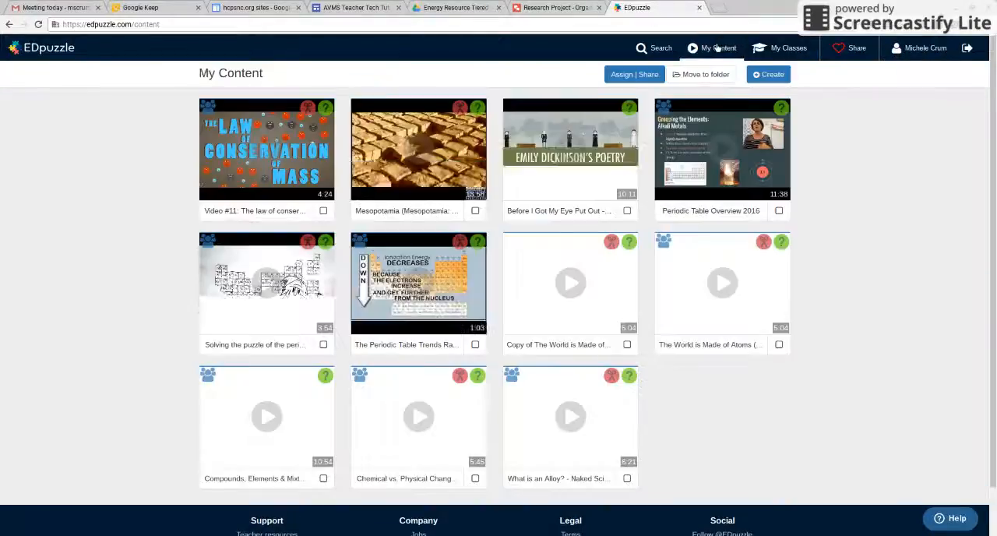
pyautogui.click(789, 47)
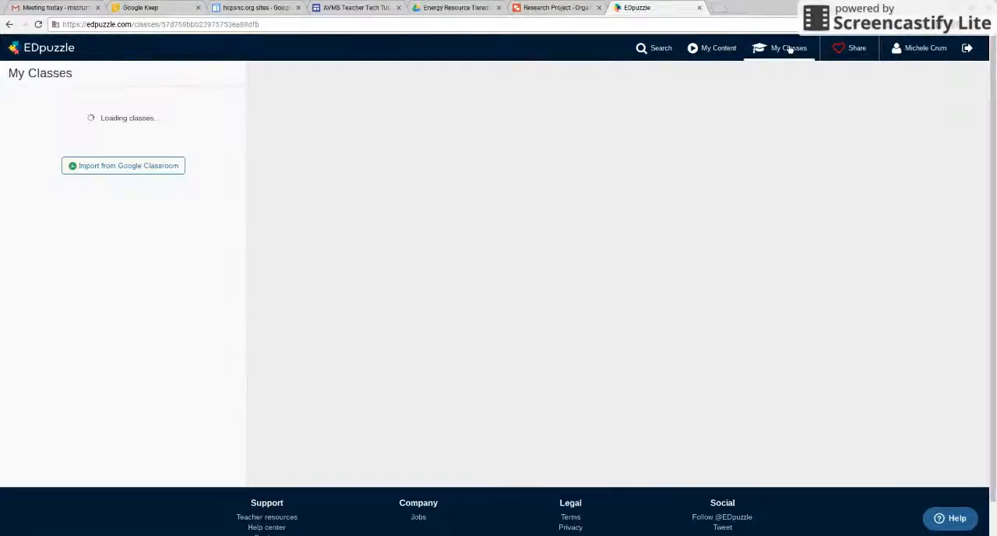
pyautogui.click(920, 48)
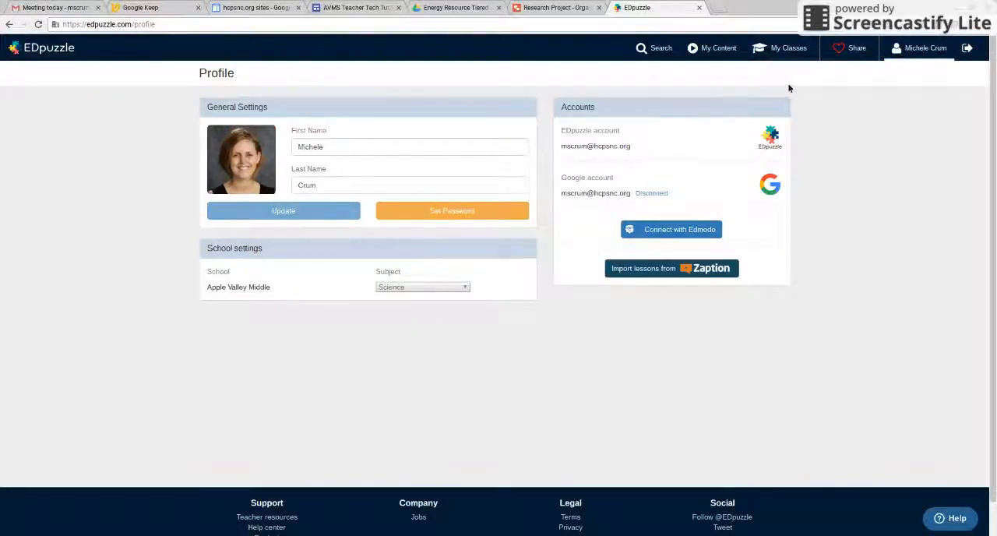
pyautogui.click(716, 51)
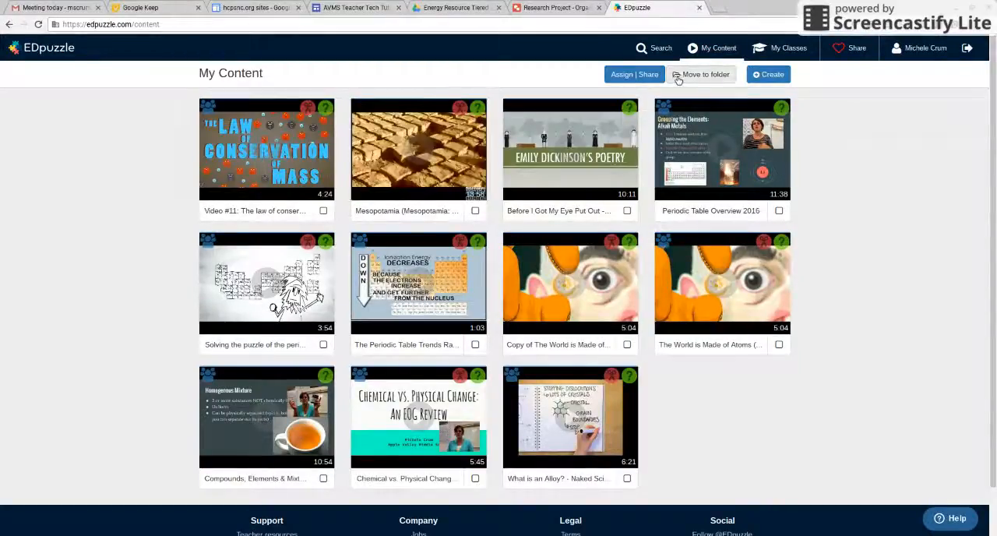
# Browse the video search channels, viewing My School, EDpuzzle, YouTube and Khan Academy.
pyautogui.click(657, 48)
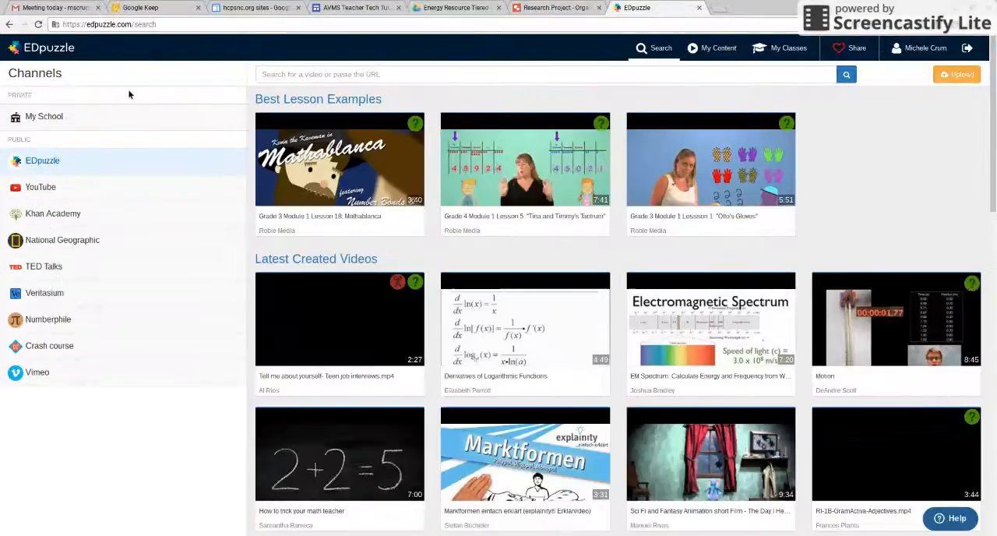
pyautogui.click(45, 116)
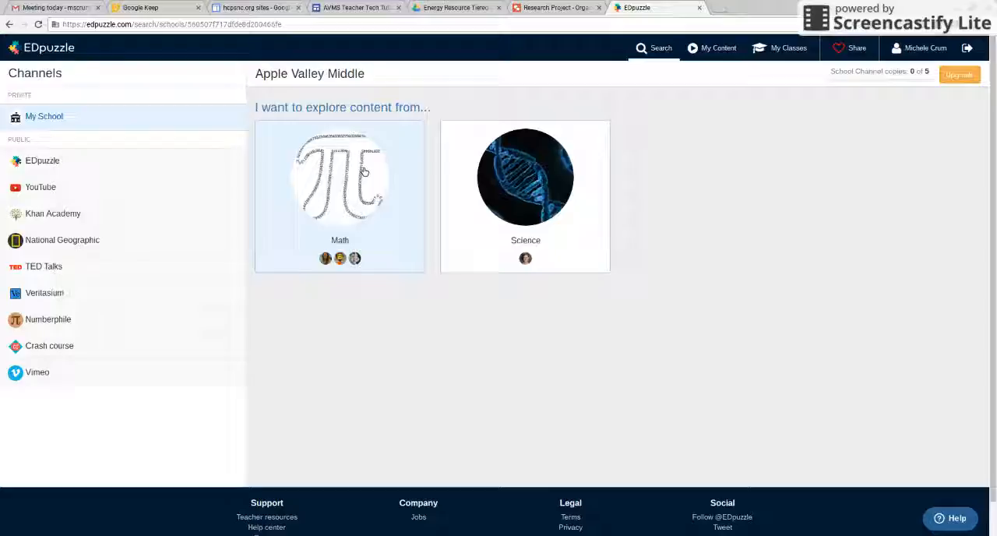
pyautogui.click(54, 163)
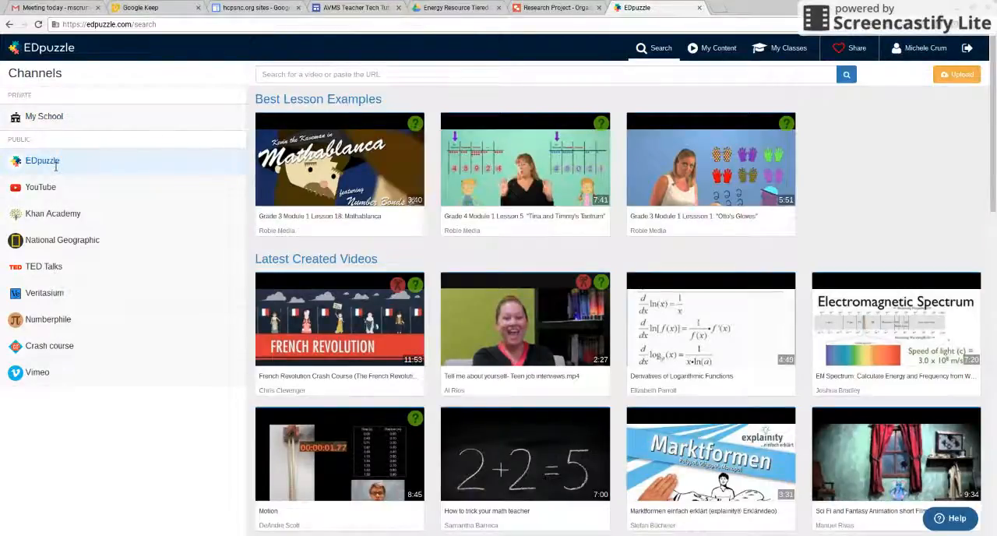
pyautogui.click(45, 190)
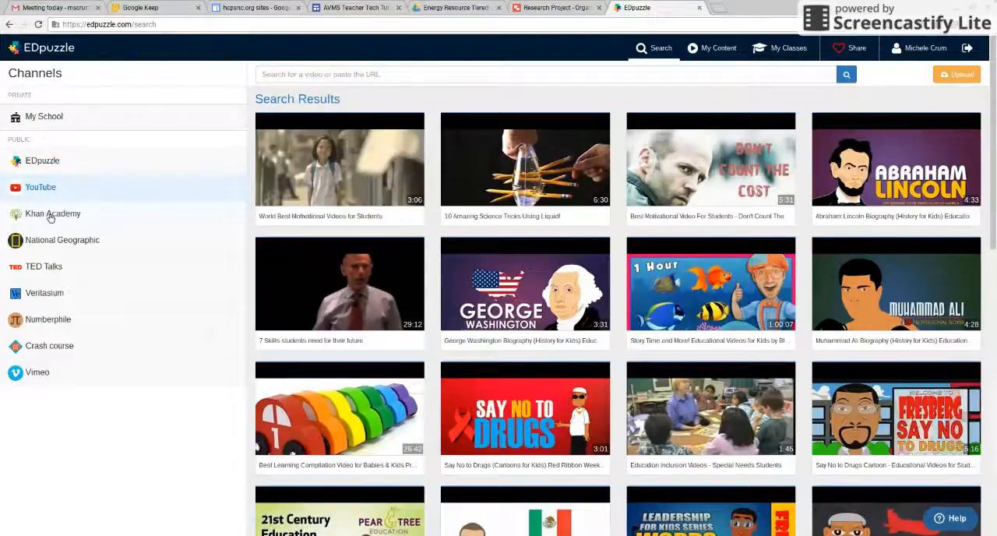
pyautogui.click(35, 214)
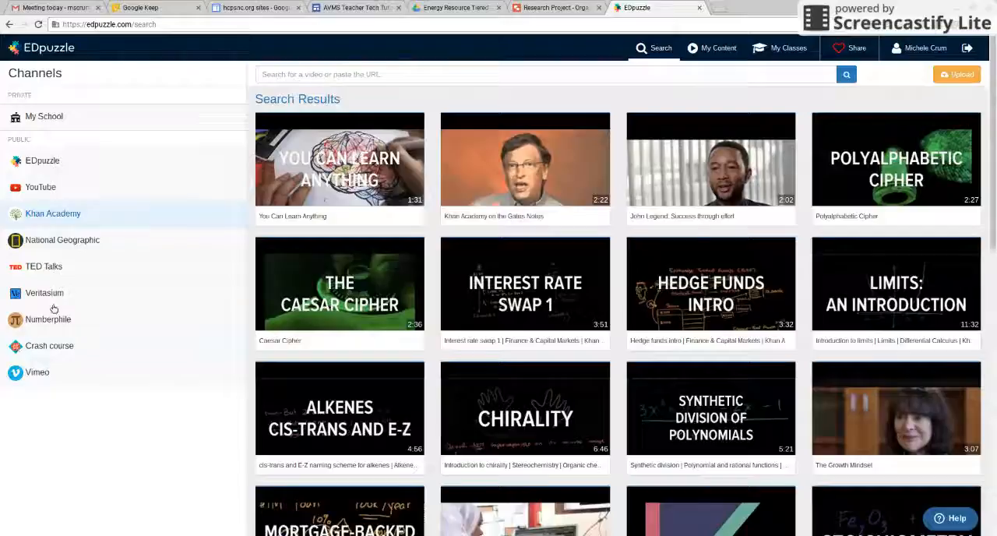
pyautogui.click(56, 160)
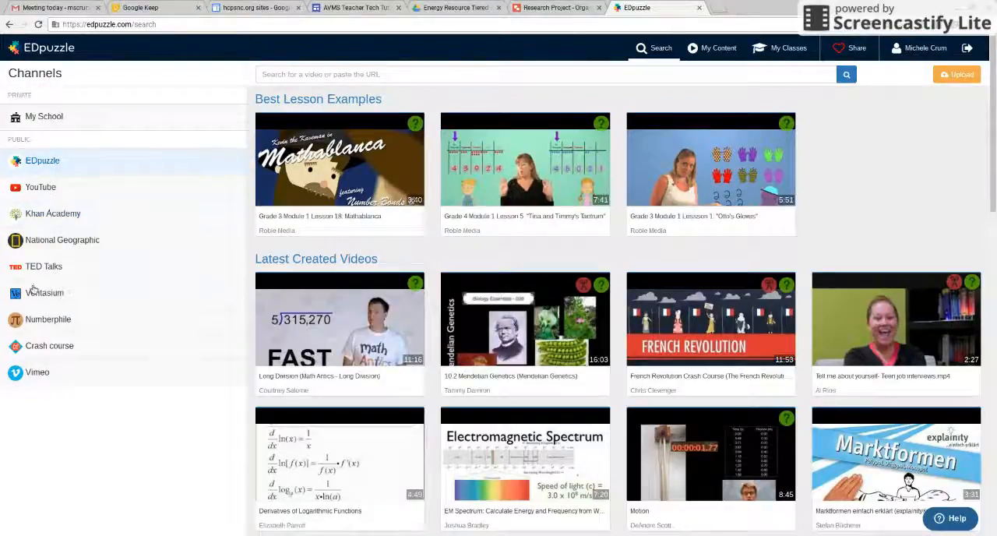
# Search the TED Talks channel for "energy ted ed".
pyautogui.click(62, 269)
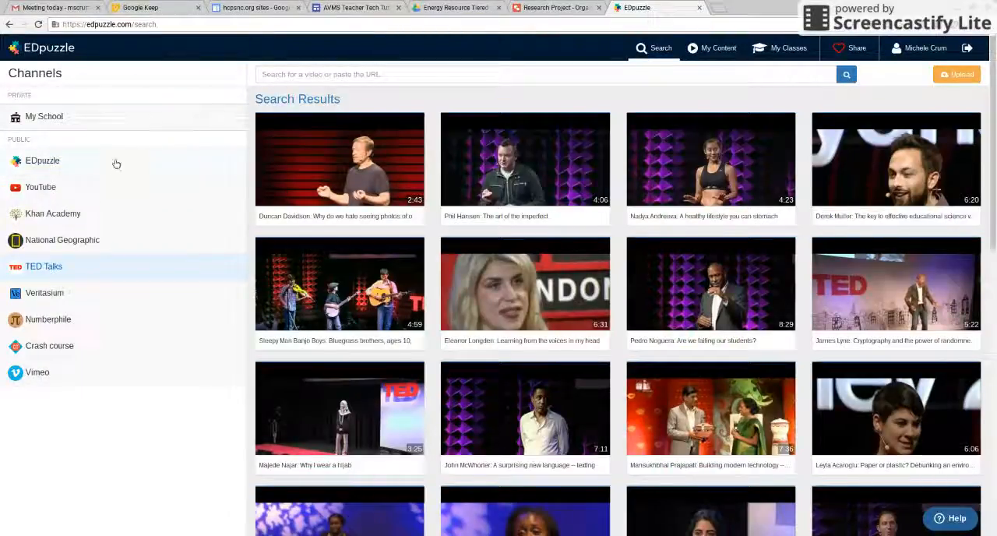
pyautogui.click(326, 81)
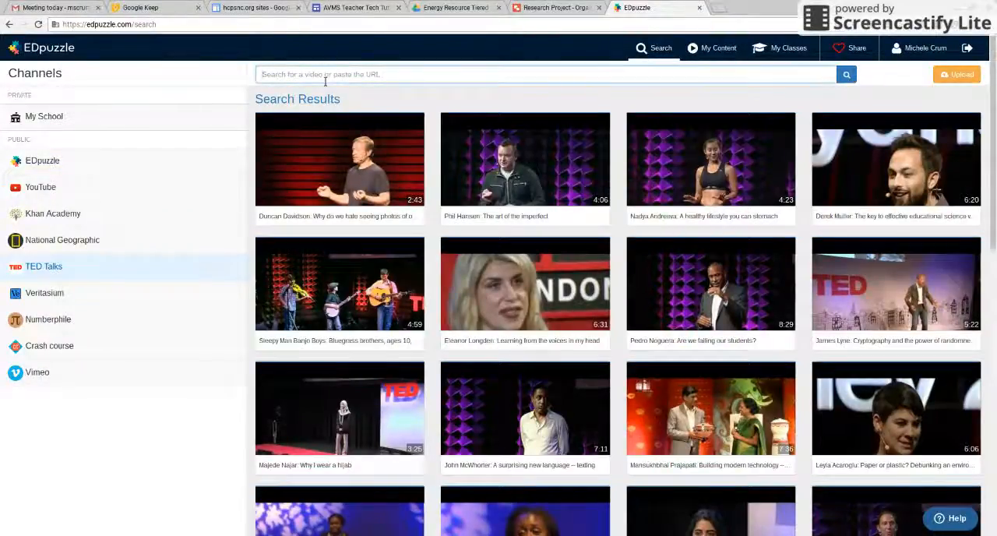
pyautogui.write('energy')
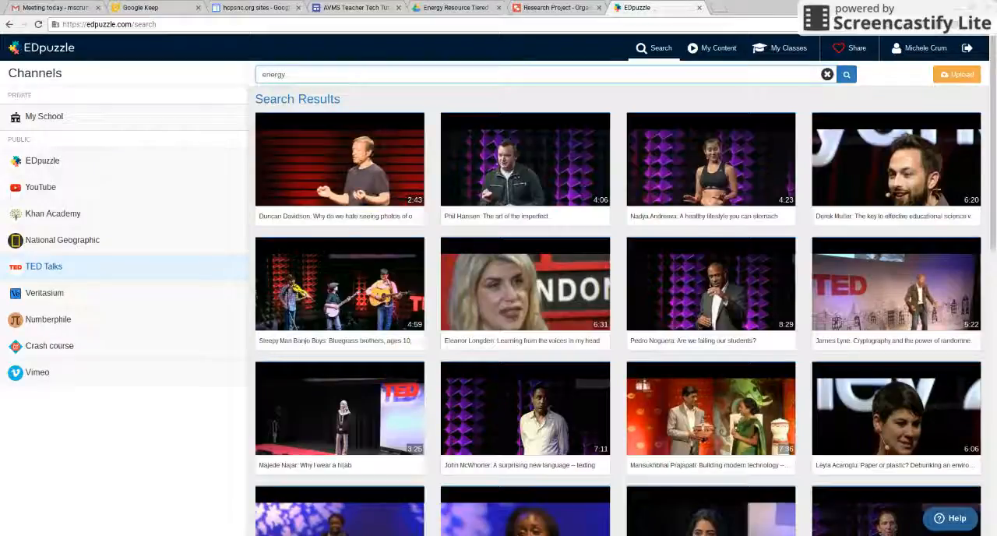
pyautogui.write(' ted ed')
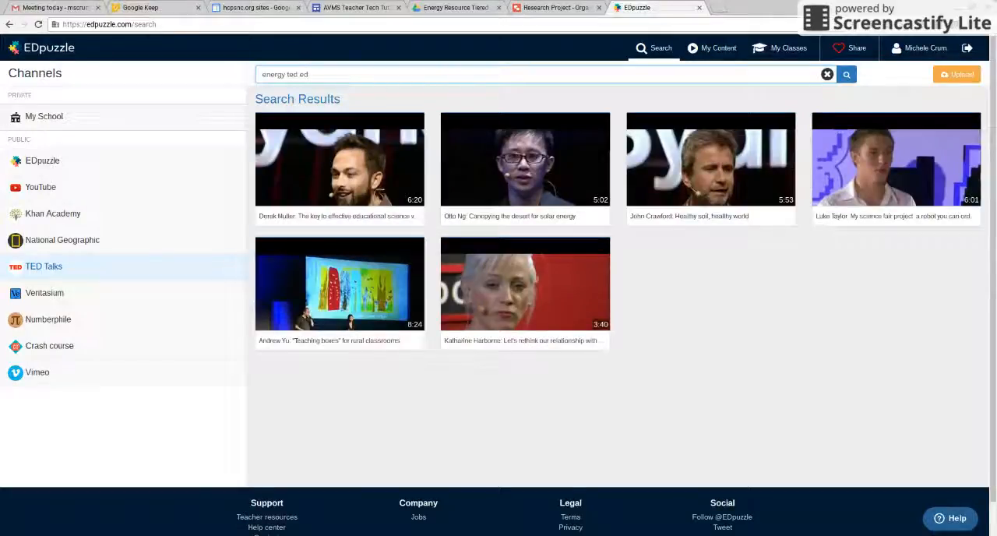
pyautogui.moveTo(338, 274)
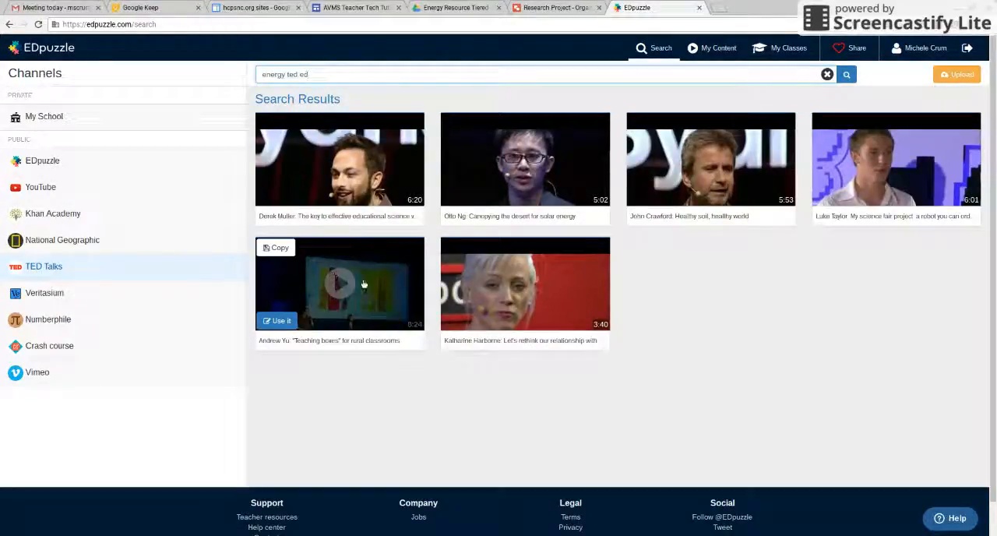
# Search Google for "energy ted ed" in a new browser tab.
pyautogui.click(722, 10)
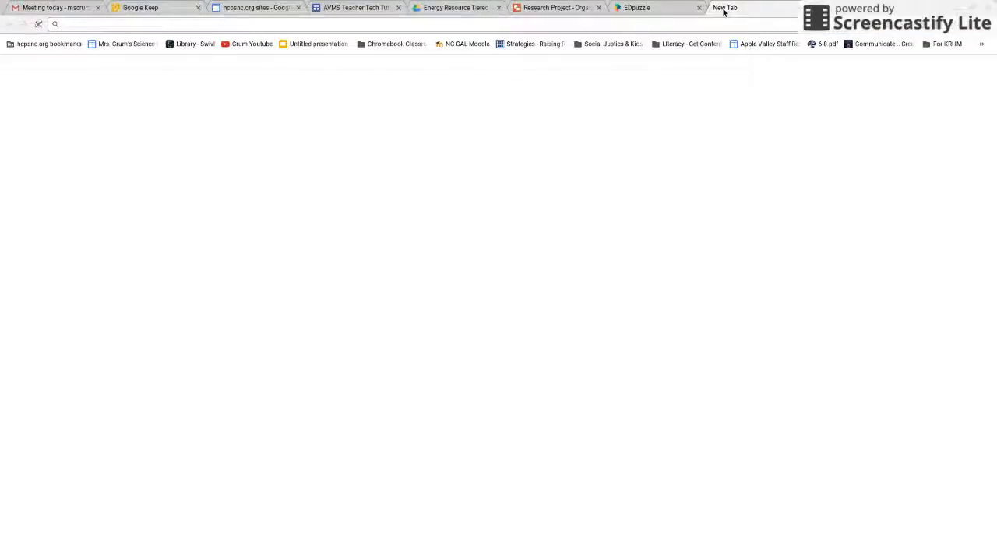
pyautogui.write('f')
pyautogui.press('BackSpace')
pyautogui.press('BackSpace')
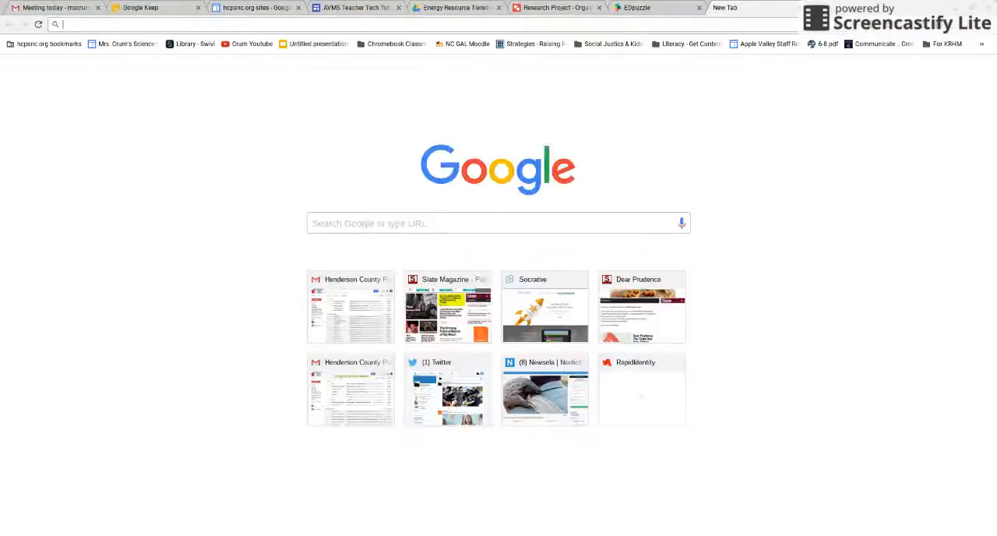
pyautogui.write('energy')
pyautogui.write(' text')
pyautogui.press('Return')
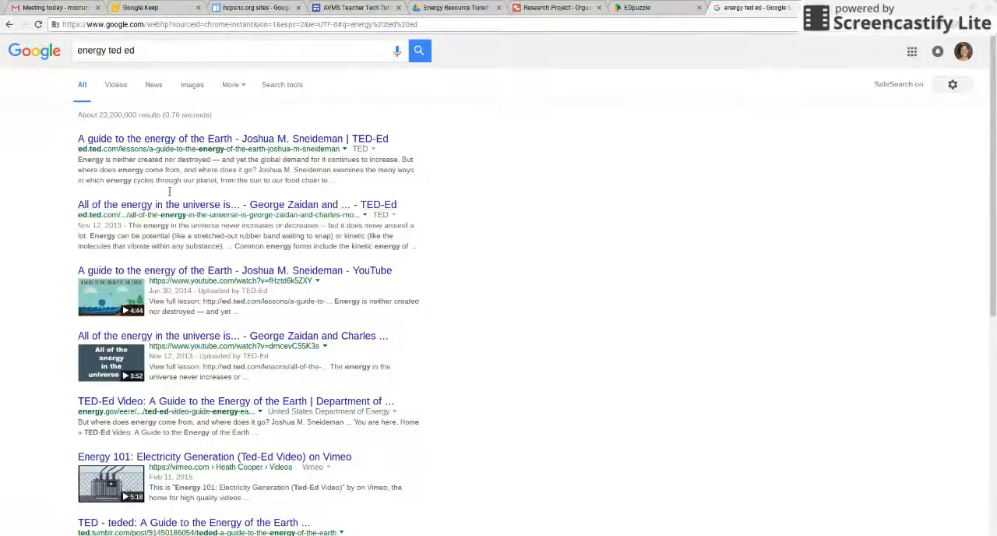
# Open the YouTube result "All of the energy in the universe is..." and copy its URL.
pyautogui.click(137, 336)
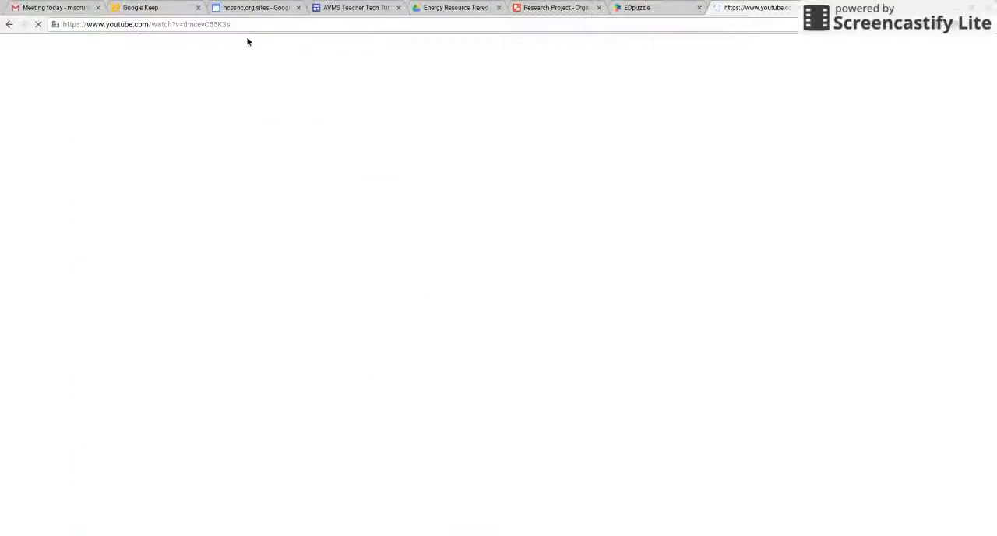
pyautogui.click(244, 27)
pyautogui.hotkey('ctrl', 'c')
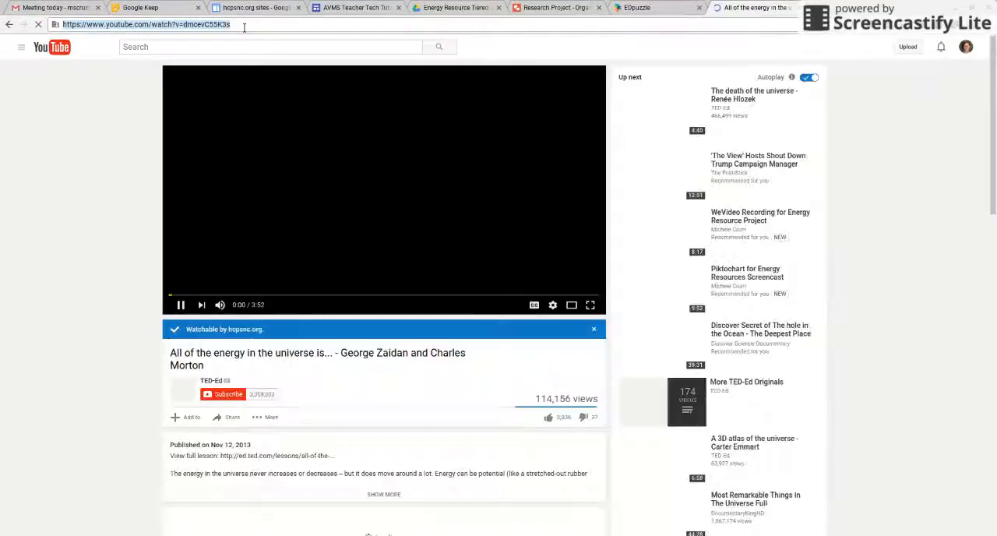
# Switch back to EDpuzzle, close the YouTube tab and start creating a new video from My Content.
pyautogui.click(628, 9)
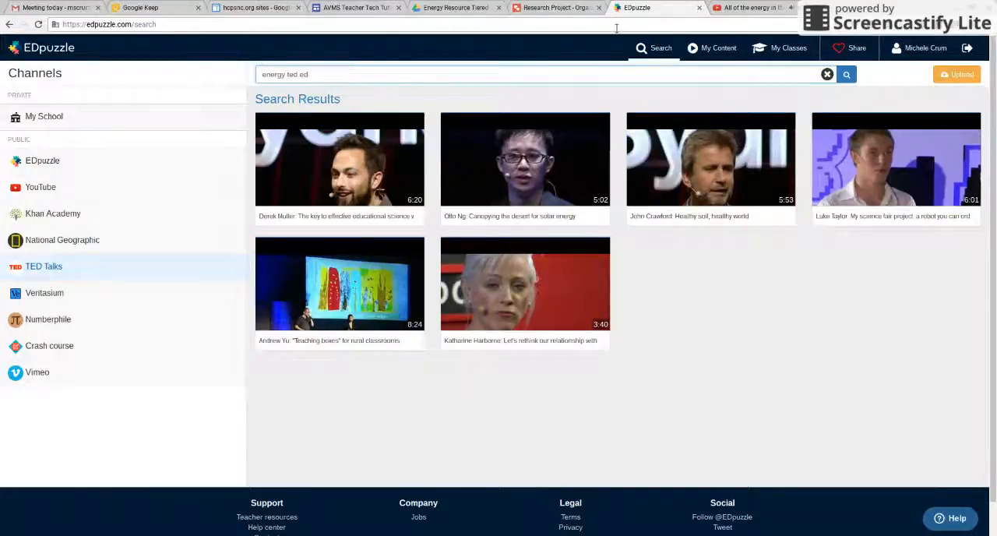
pyautogui.click(717, 51)
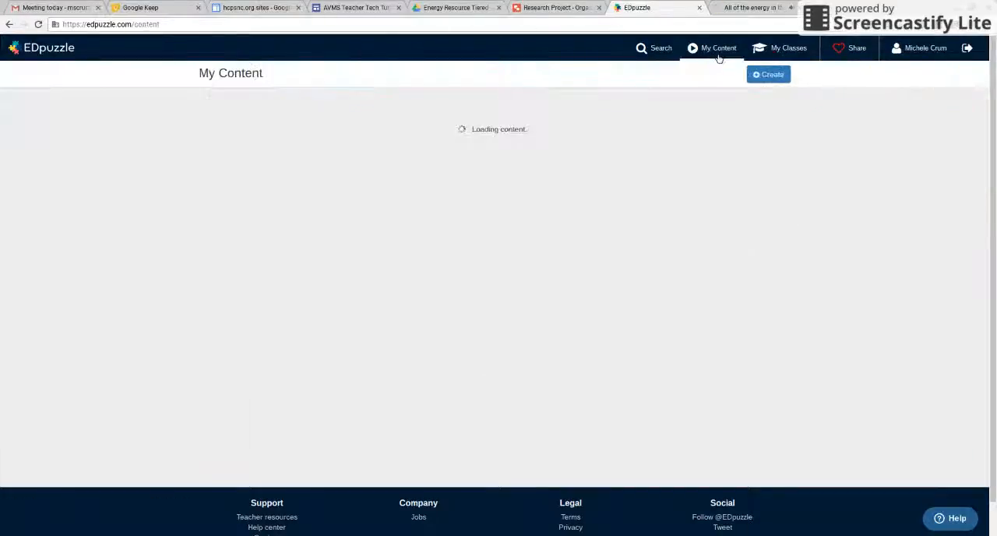
pyautogui.click(795, 7)
pyautogui.click(769, 74)
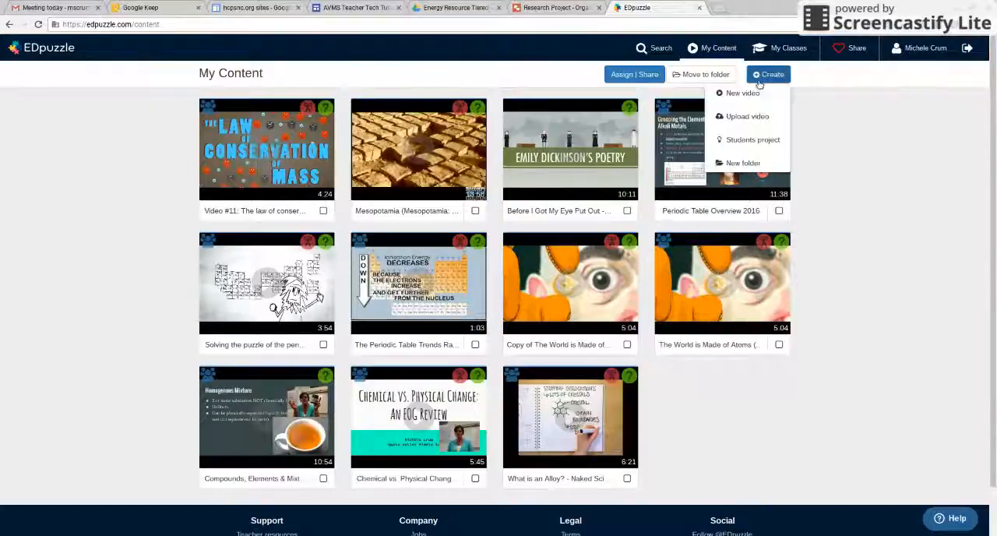
pyautogui.click(748, 95)
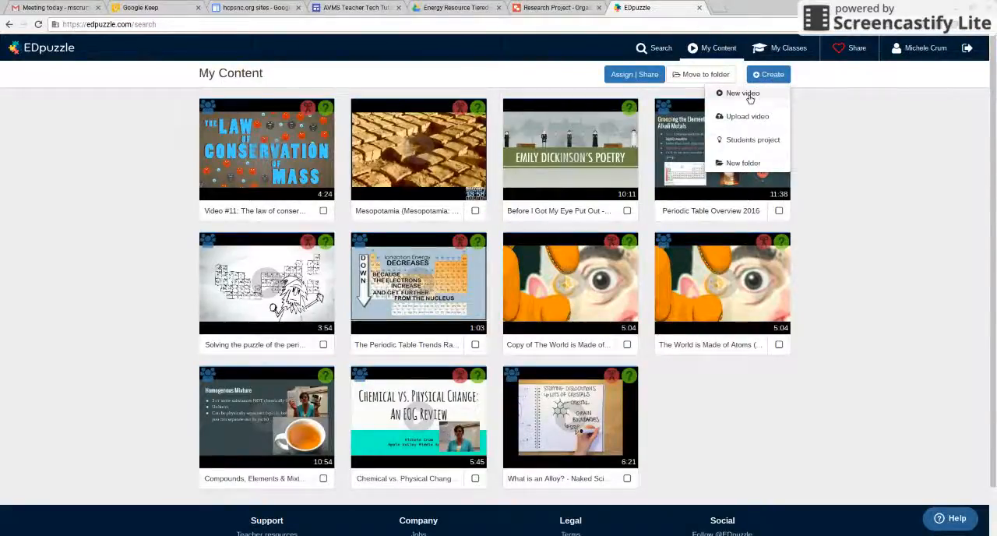
# Replace the video search text with the copied YouTube URL and load that video into the editor.
pyautogui.click(429, 73)
pyautogui.moveTo(261, 74); pyautogui.dragTo(423, 109)
pyautogui.press('BackSpace')
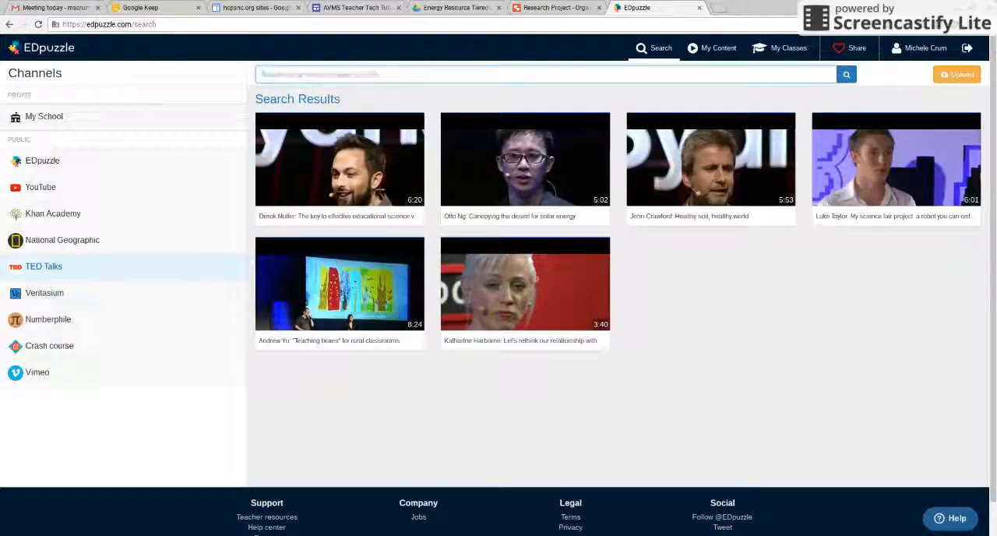
pyautogui.hotkey('ctrl', 'v')
pyautogui.press('Return')
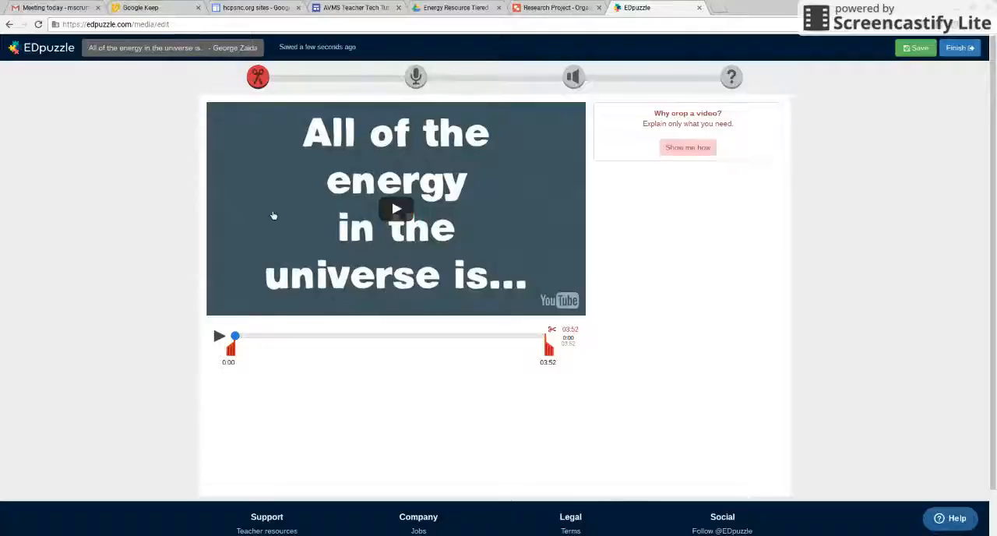
# Crop the video's beginning so it starts at 0:06, playing it briefly and pausing.
pyautogui.click(396, 209)
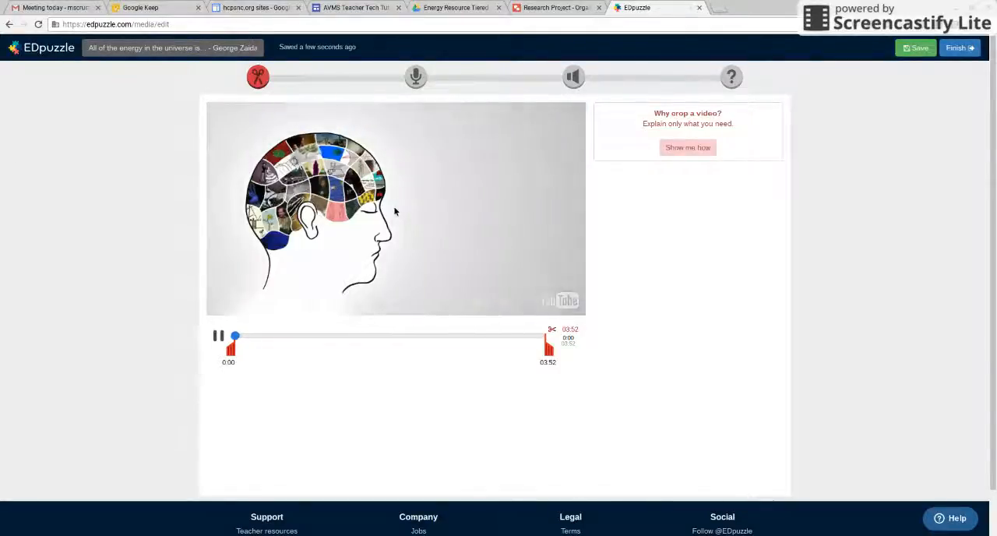
pyautogui.moveTo(235, 353); pyautogui.dragTo(246, 349)
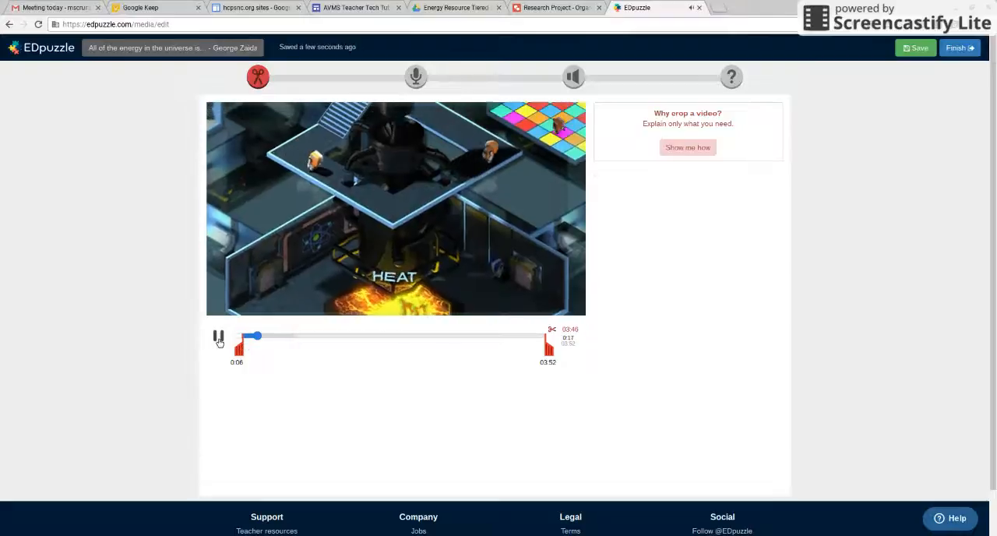
pyautogui.click(219, 337)
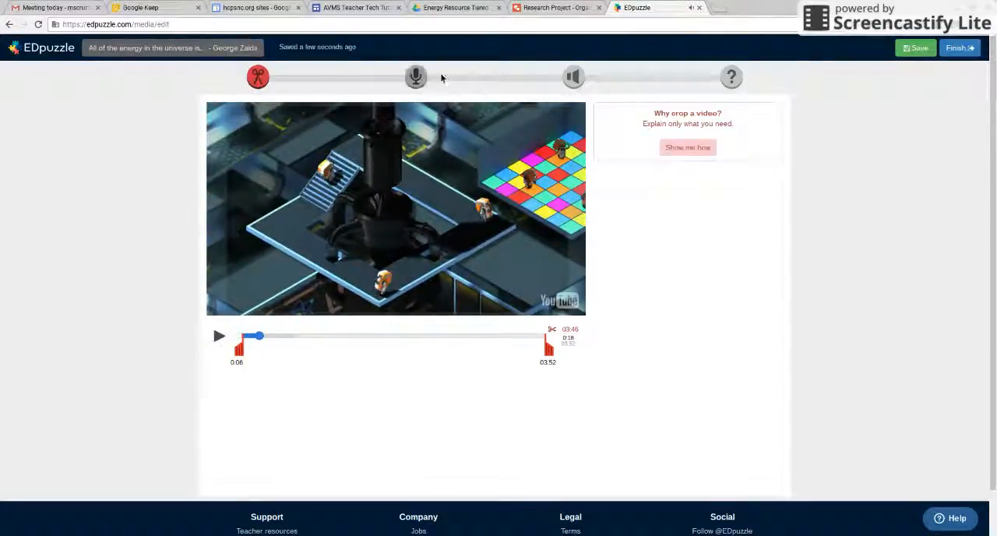
# Open the quiz stage of the editor and insert a comment at 0:12 in the video.
pyautogui.click(732, 76)
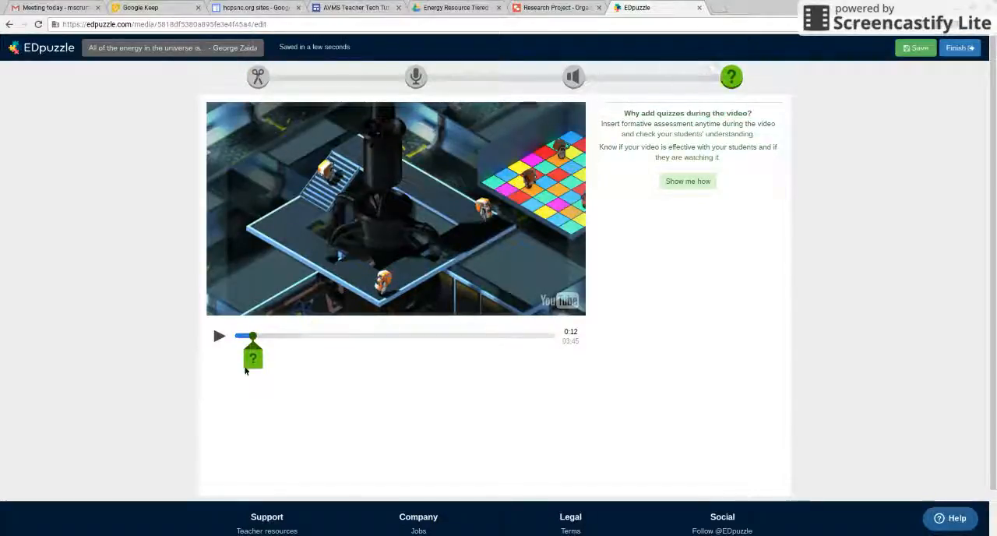
pyautogui.click(260, 364)
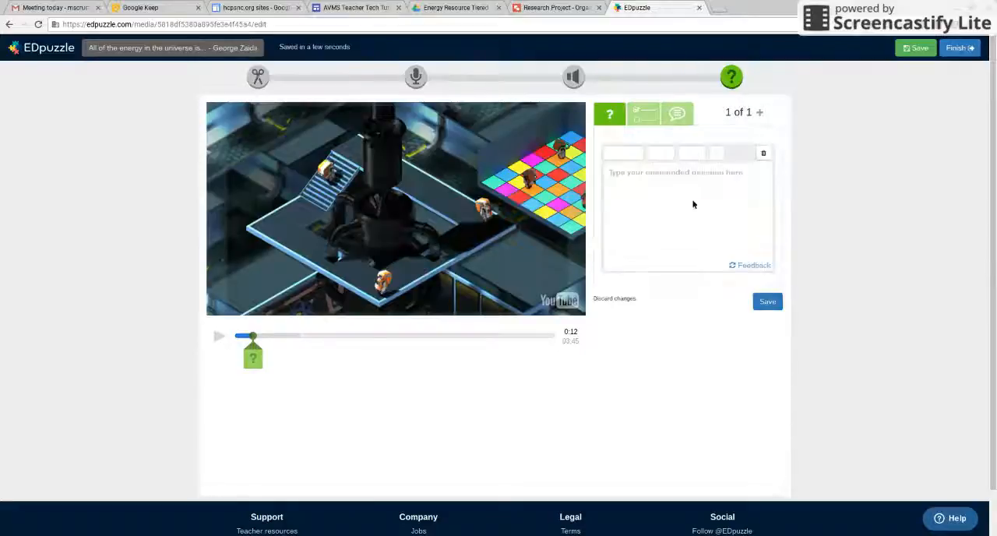
pyautogui.click(688, 116)
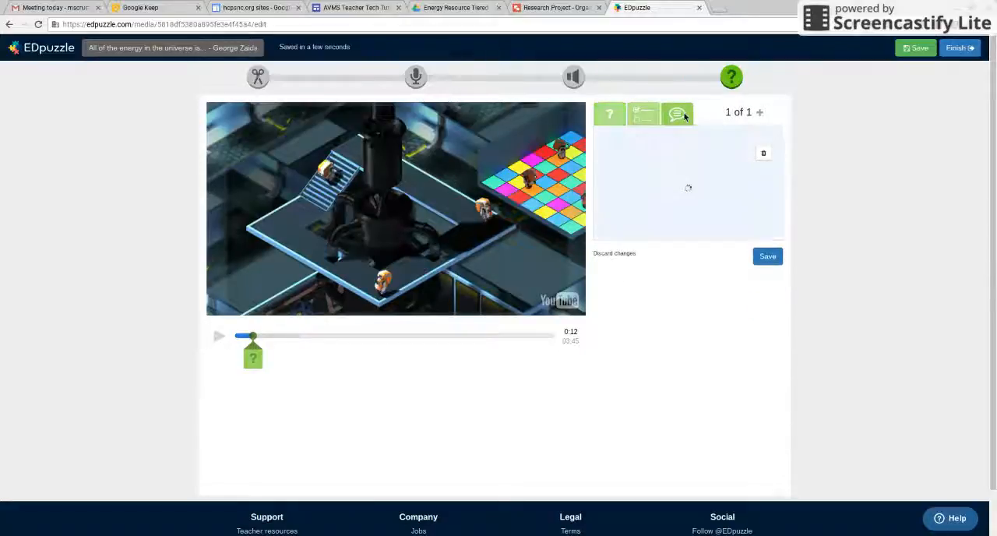
pyautogui.click(631, 183)
# Write "Make sure you take notes on Page 12 of Your Portfolio" as the comment and save it.
pyautogui.write('Mkae ')
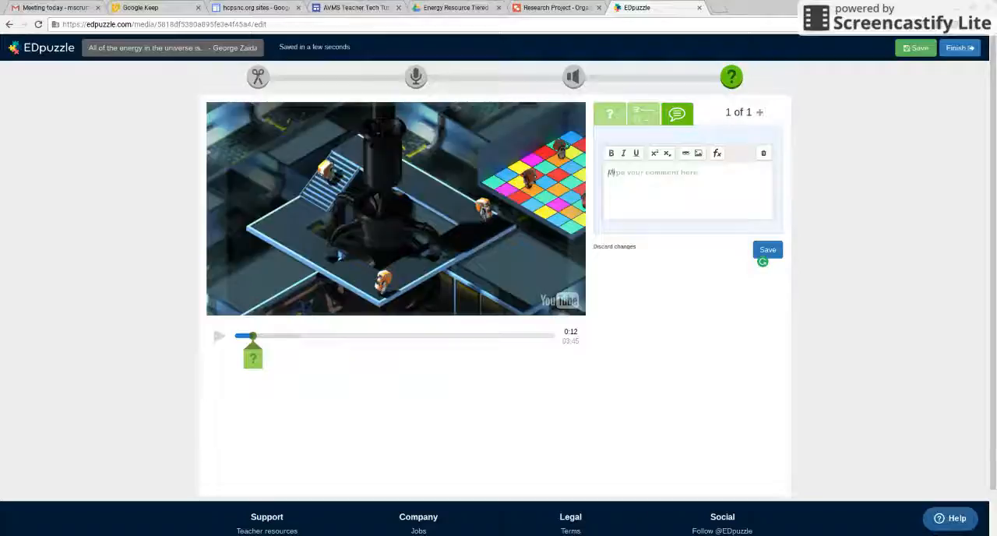
pyautogui.write('sure')
pyautogui.press('BackSpace')
pyautogui.press('BackSpace')
pyautogui.press('BackSpace')
pyautogui.press('BackSpace')
pyautogui.press('BackSpace')
pyautogui.write('a')
pyautogui.press('BackSpace')
pyautogui.write('Make sure you take')
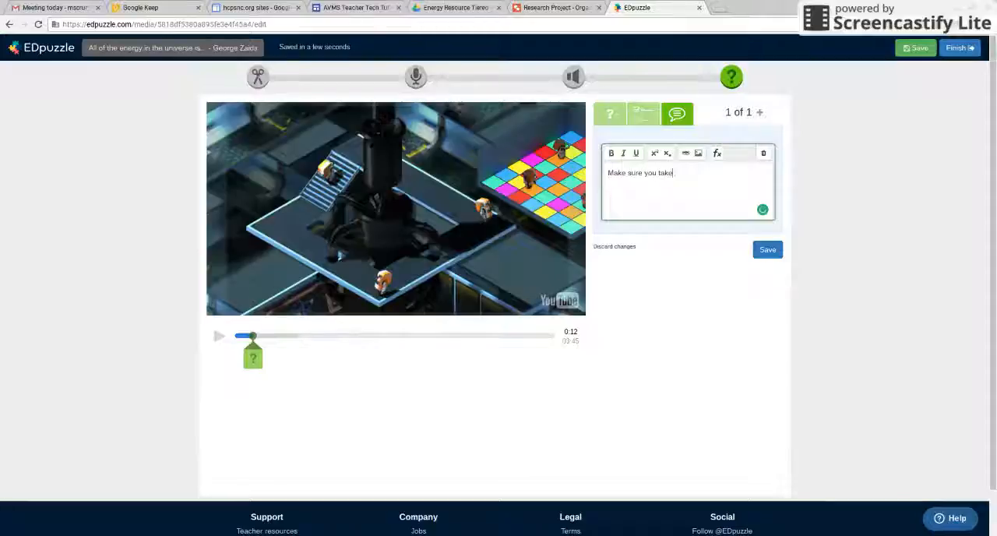
pyautogui.write(' notes on Pot')
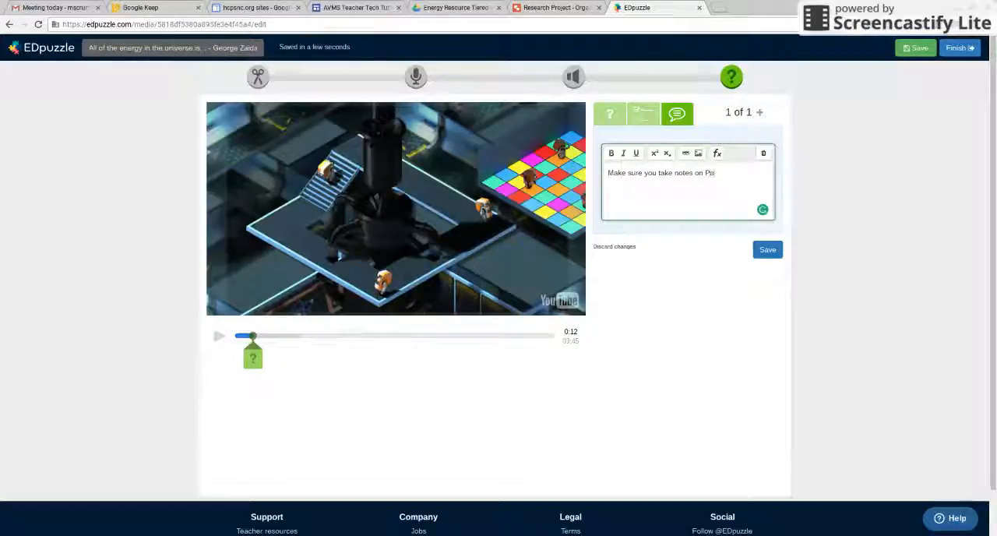
pyautogui.write('e 12 of Your Pac')
pyautogui.press('BackSpace')
pyautogui.write('c')
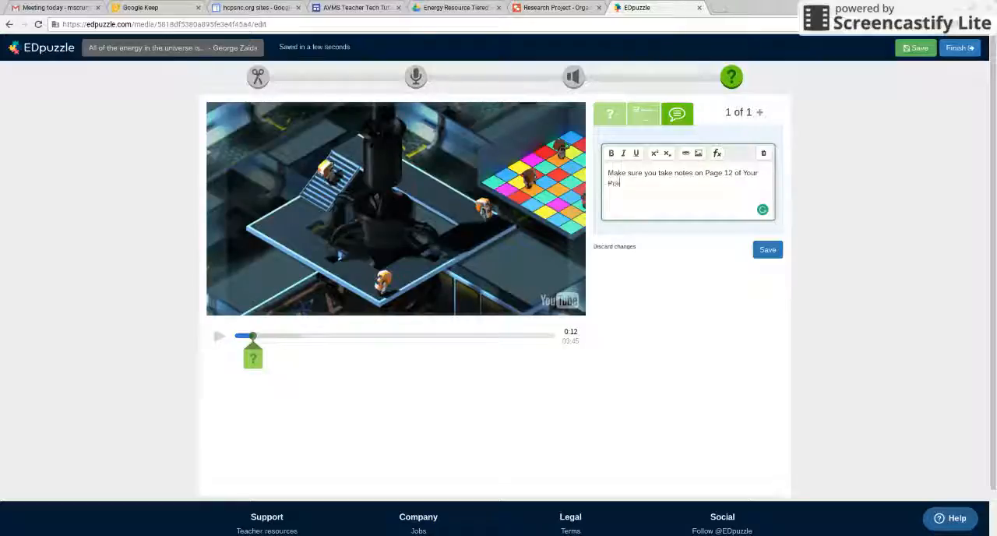
pyautogui.write('tfolio i')
pyautogui.click(762, 254)
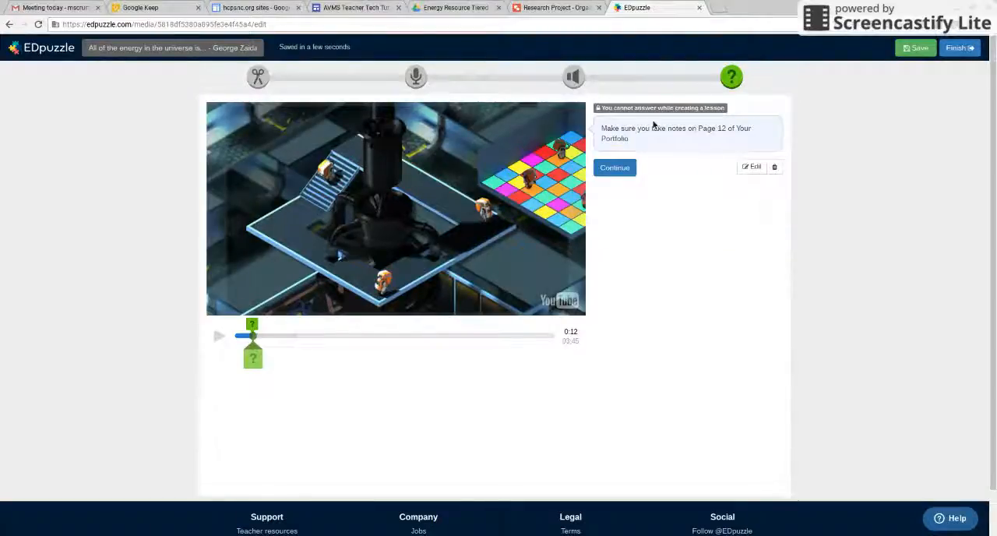
# Continue past the comment, jump ahead and pause at 01:16, and insert a multiple choice question there.
pyautogui.click(617, 169)
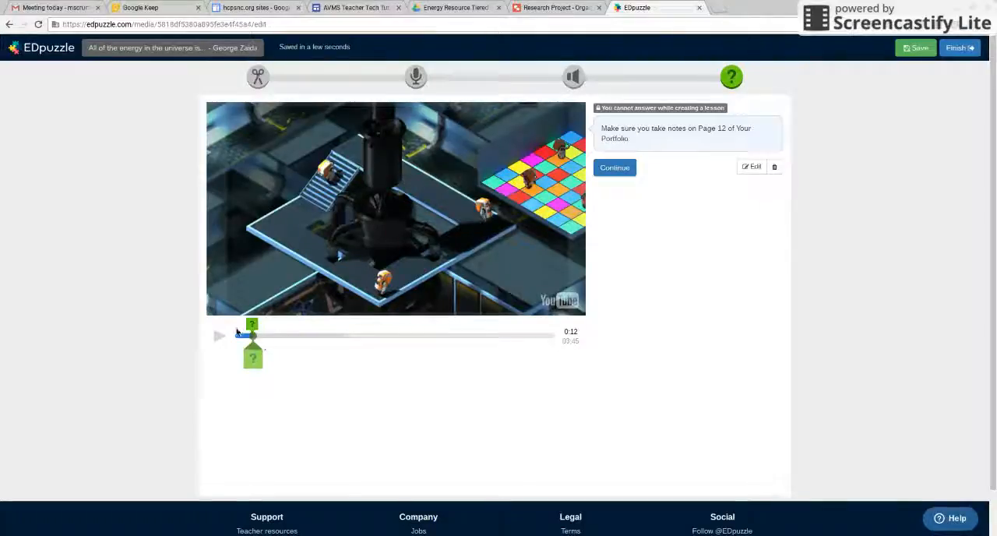
pyautogui.click(617, 169)
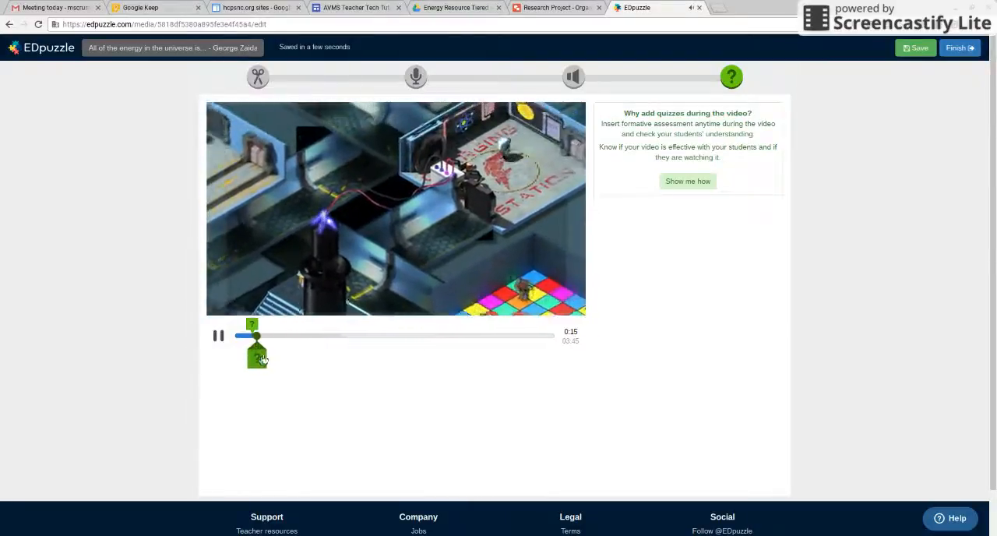
pyautogui.moveTo(263, 341); pyautogui.dragTo(338, 341)
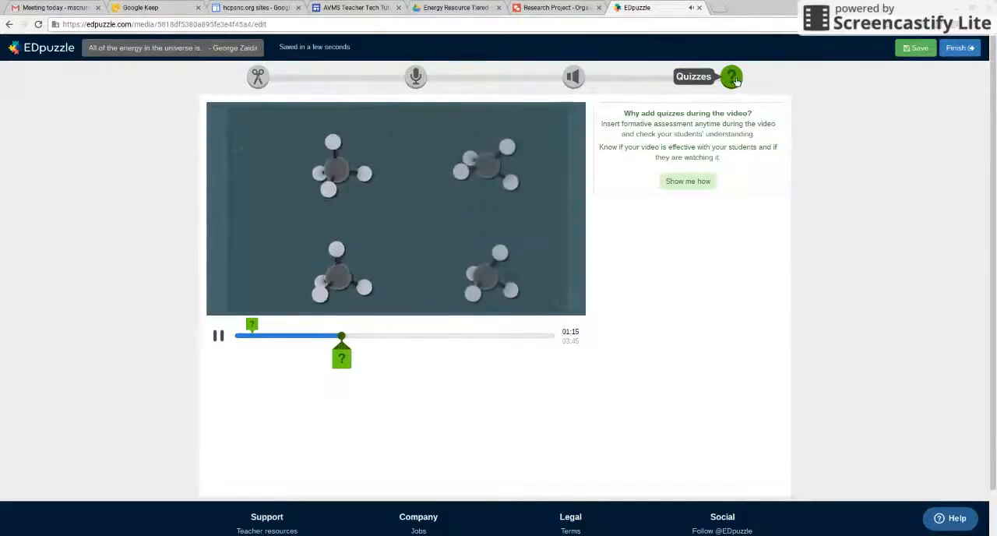
pyautogui.click(218, 335)
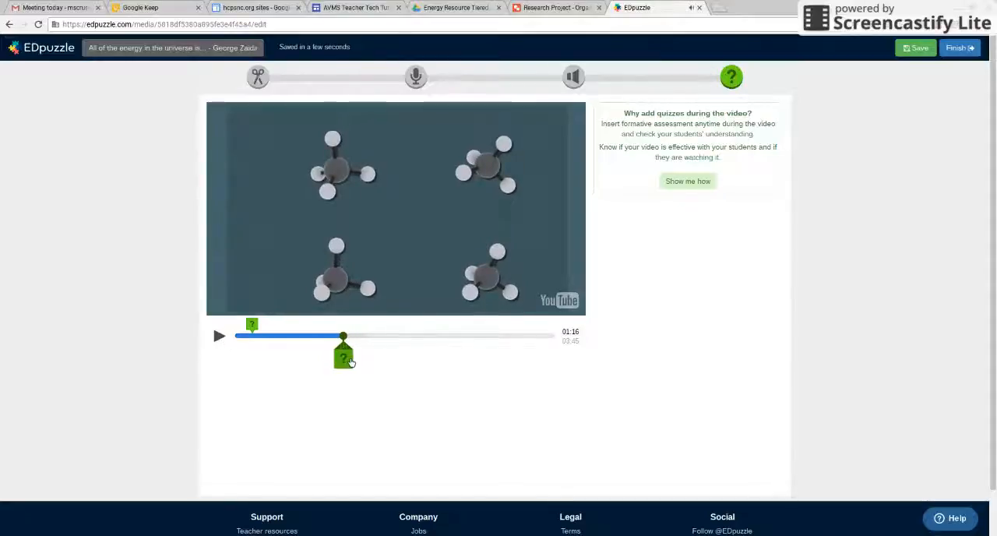
pyautogui.click(343, 357)
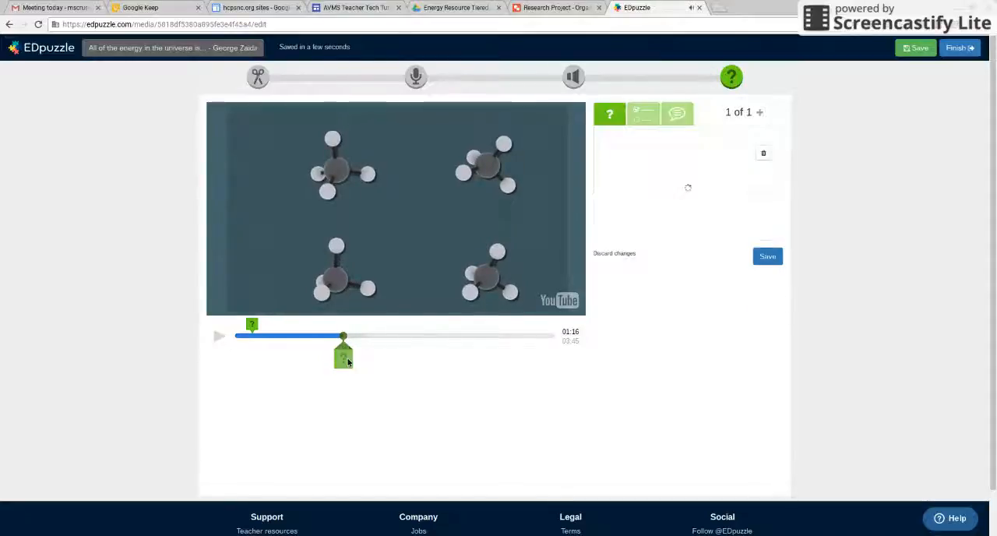
pyautogui.click(653, 116)
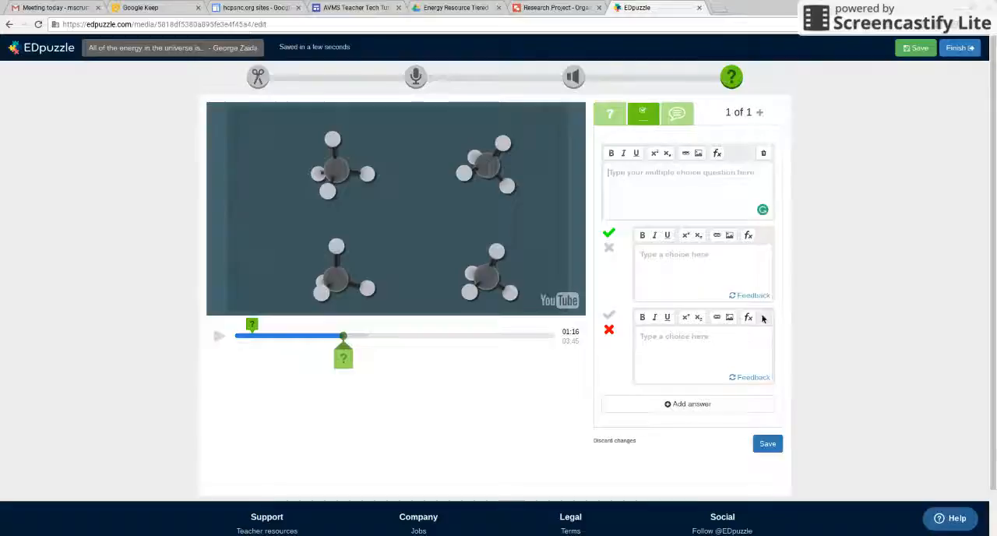
# Enter "Question" as the multiple choice question, with A as the correct choice and B as the incorrect one.
pyautogui.write('Question')
pyautogui.press('Tab')
pyautogui.write('A')
pyautogui.write('B')
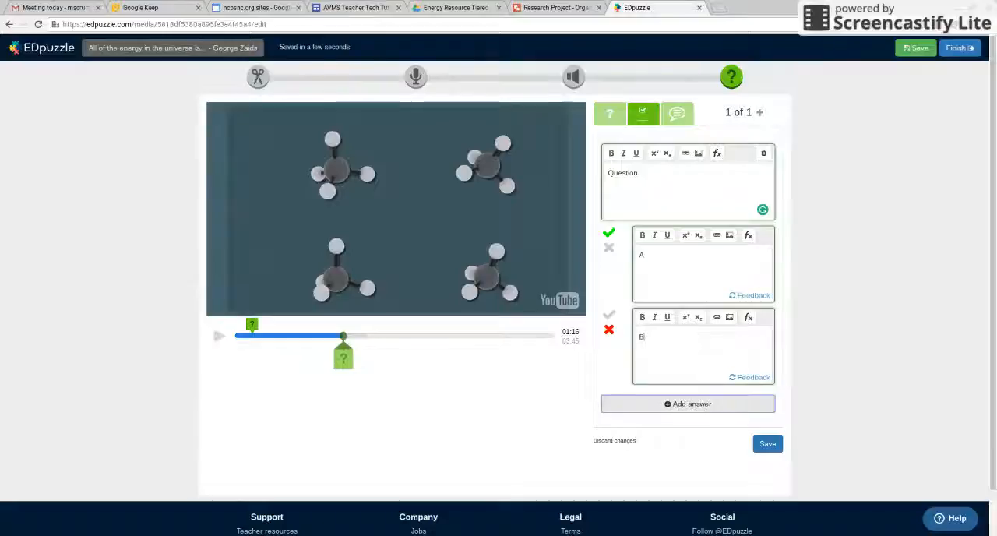
# Add feedback "Yes, you understand" to the correct choice and "No, you thought ....., but really it is" to the incorrect one.
pyautogui.click(748, 297)
pyautogui.write('Yes')
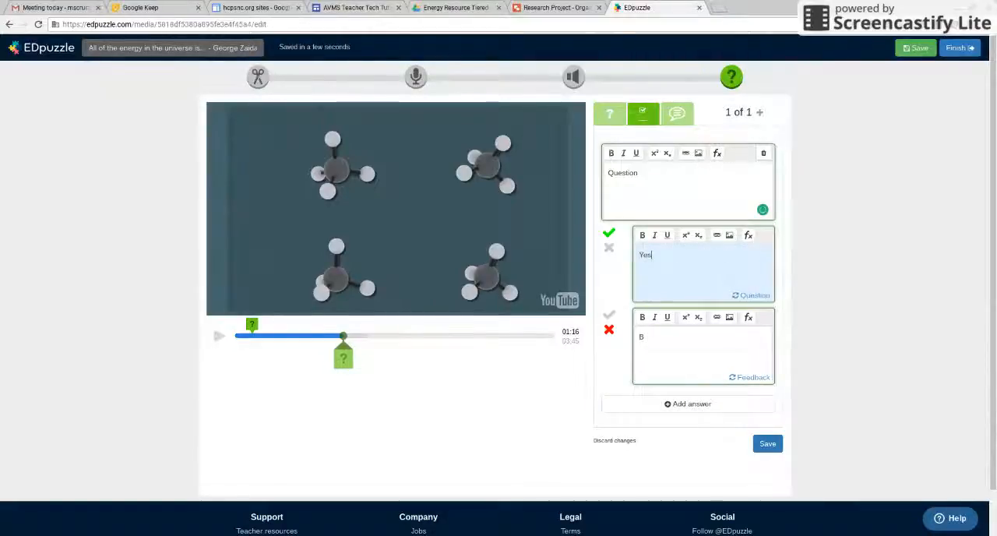
pyautogui.write(', you understand')
pyautogui.click(752, 378)
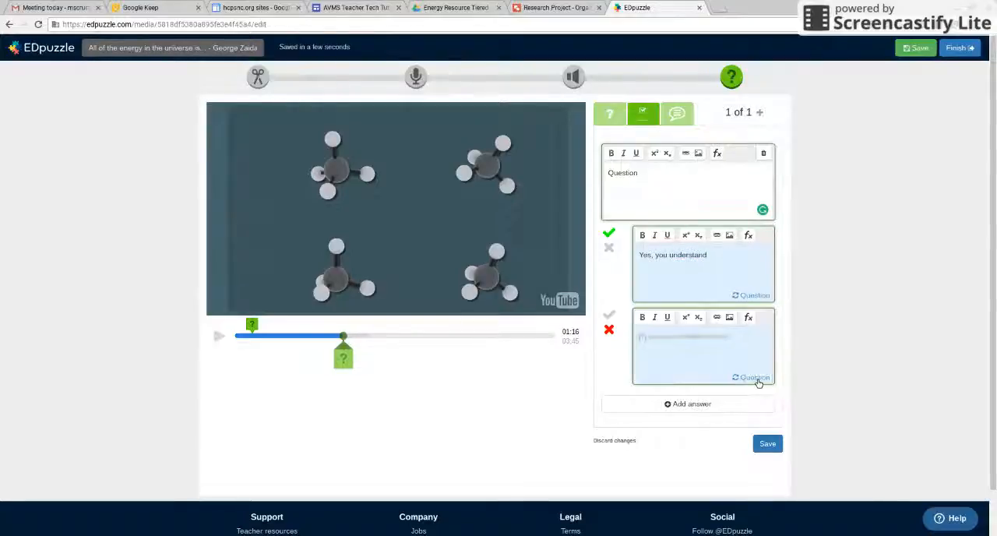
pyautogui.click(715, 354)
pyautogui.write('No')
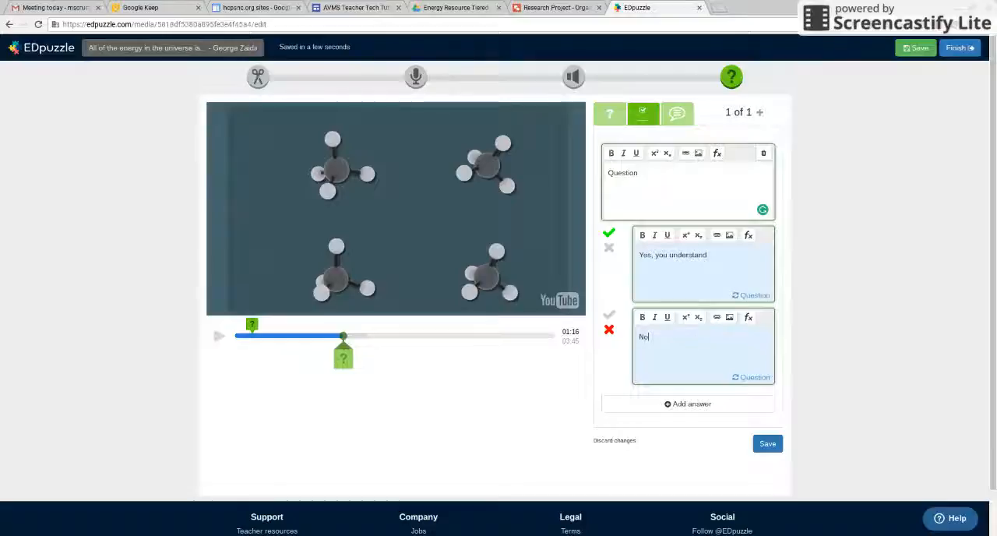
pyautogui.write(', you thought ....., but really it is .....')
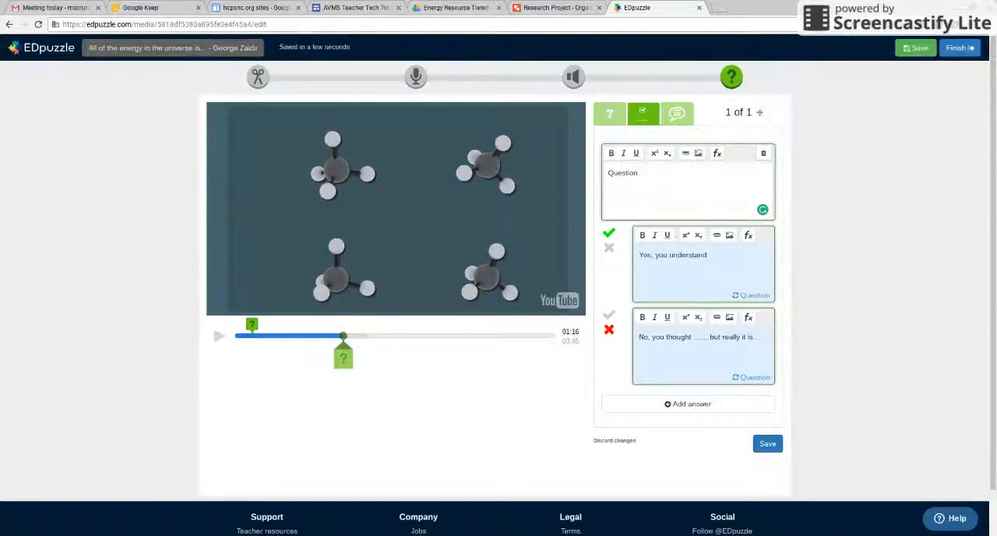
# Switch to an open-ended question, replace its text with "What is energy" and open its feedback entry.
pyautogui.click(609, 113)
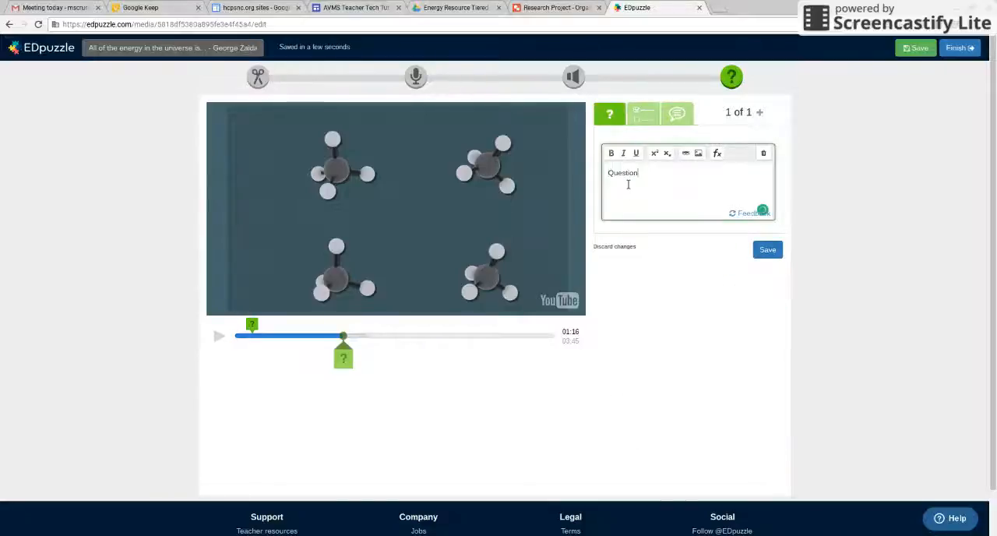
pyautogui.write('Quest')
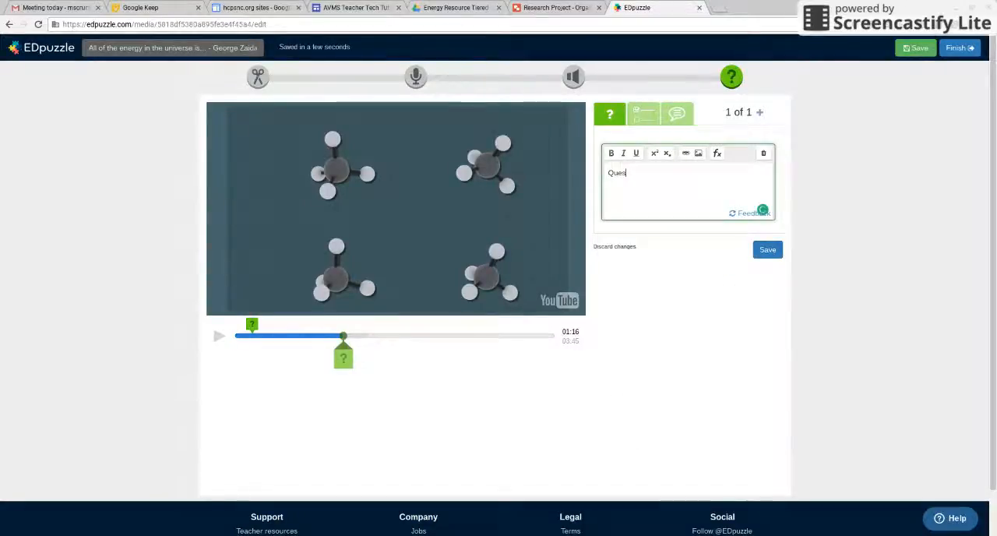
pyautogui.press('BackSpace')
pyautogui.press('BackSpace')
pyautogui.press('BackSpace')
pyautogui.press('BackSpace')
pyautogui.press('BackSpace')
pyautogui.write('What is energy')
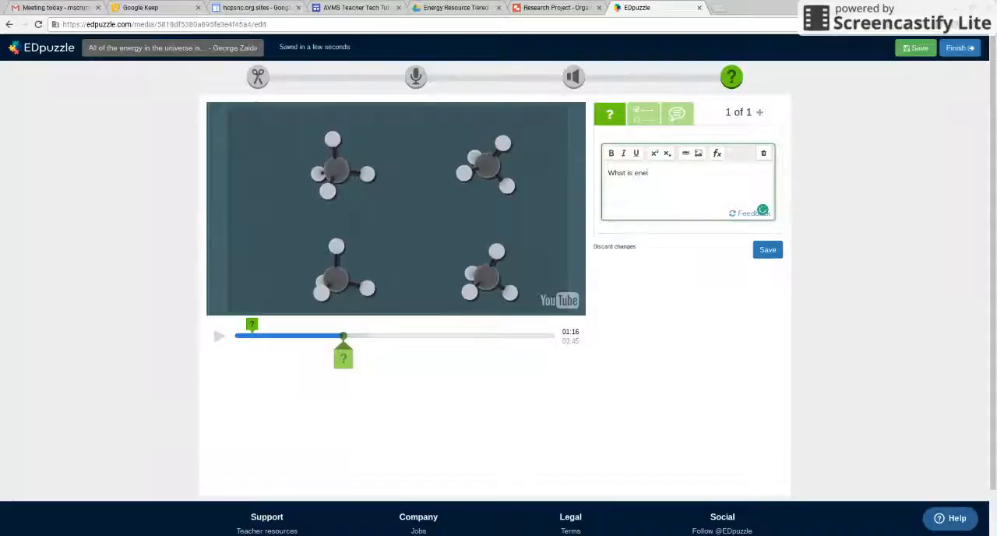
pyautogui.click(748, 213)
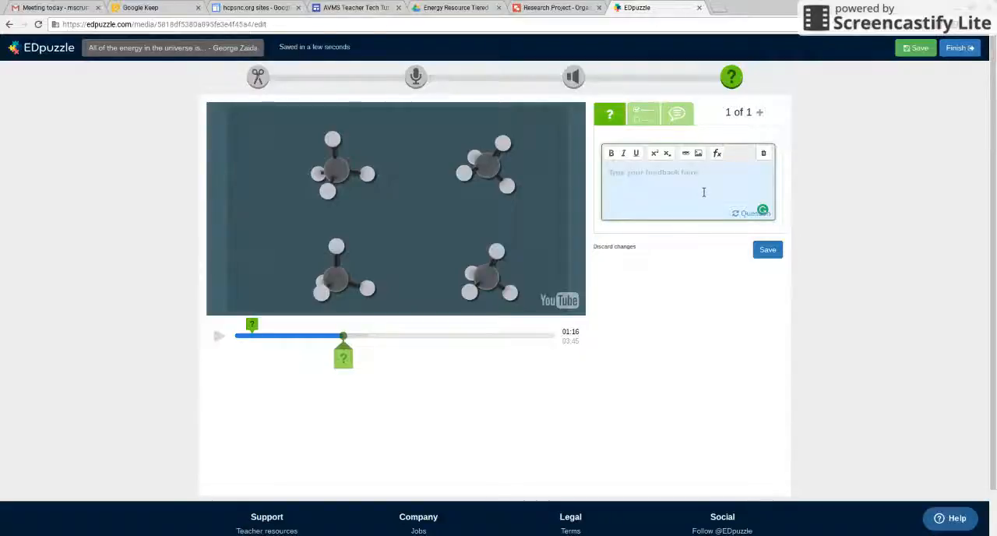
# Edit the comment at 0:12 to add a separate line "Be sure to record any feedback after questions." and save it.
pyautogui.click(252, 324)
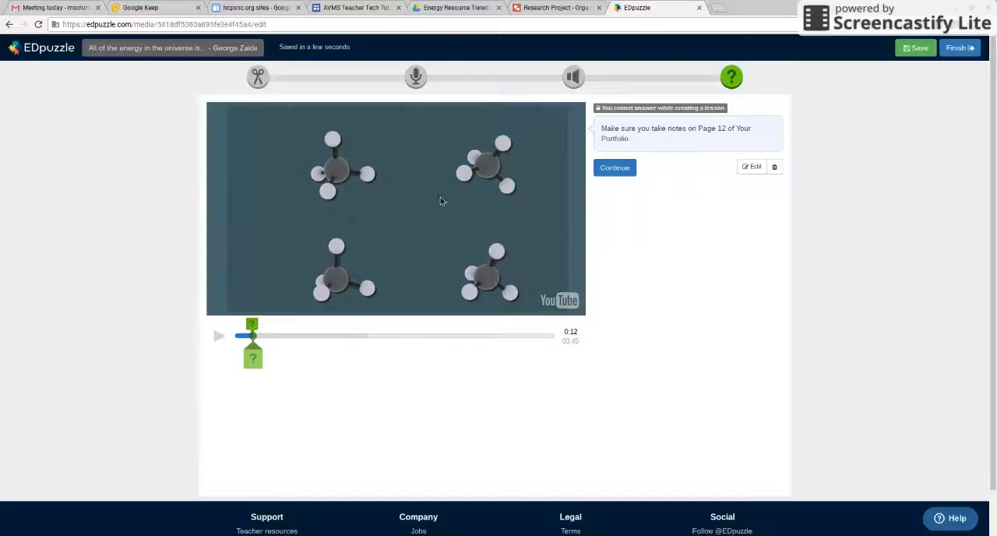
pyautogui.click(752, 167)
pyautogui.click(666, 194)
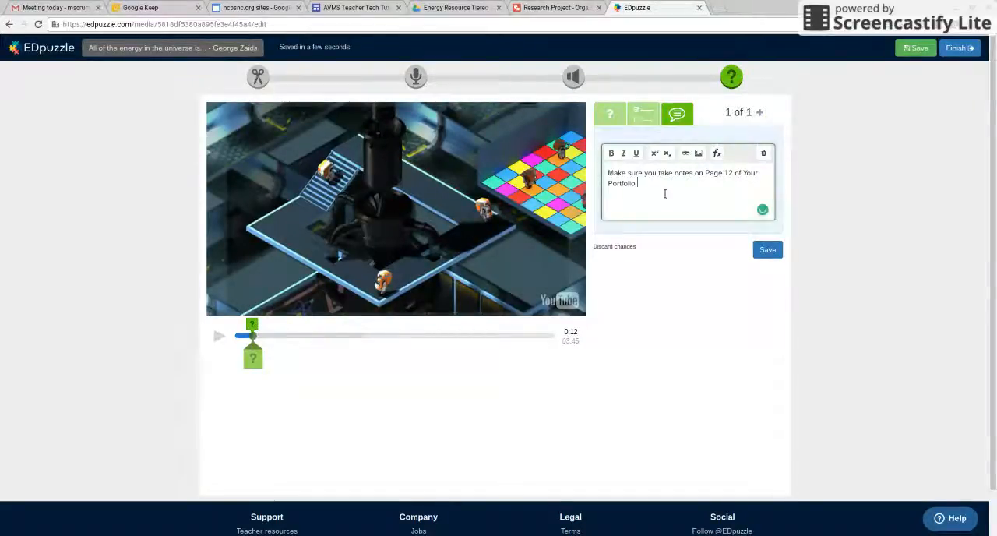
pyautogui.write('.')
pyautogui.press('Return')
pyautogui.press('Return')
pyautogui.write('Be sure to re')
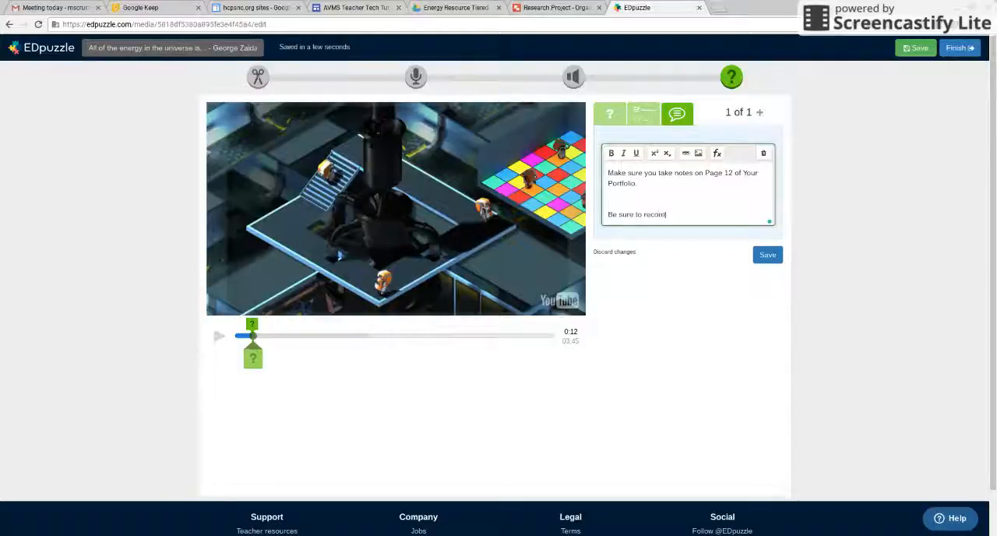
pyautogui.write('cord any feedback after questions')
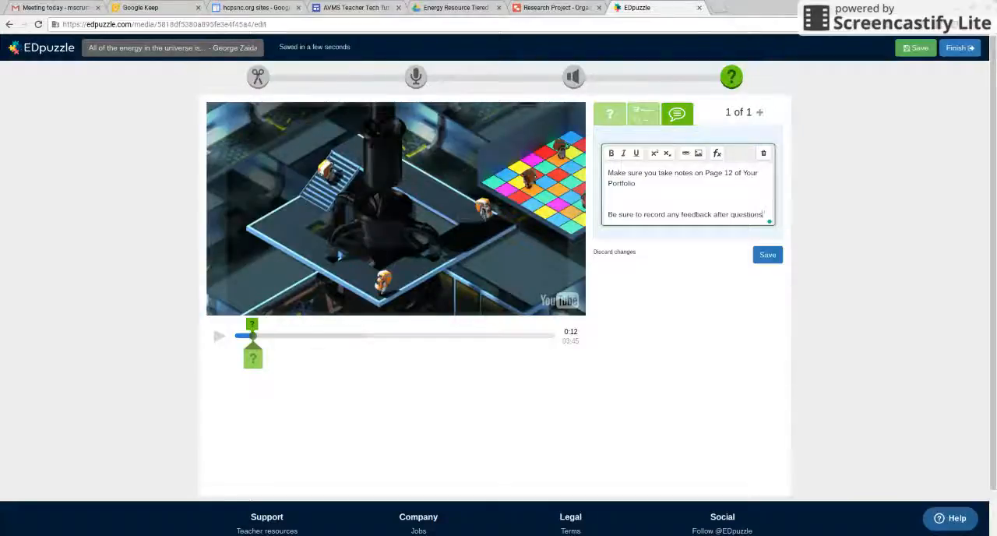
pyautogui.write('.')
pyautogui.click(768, 255)
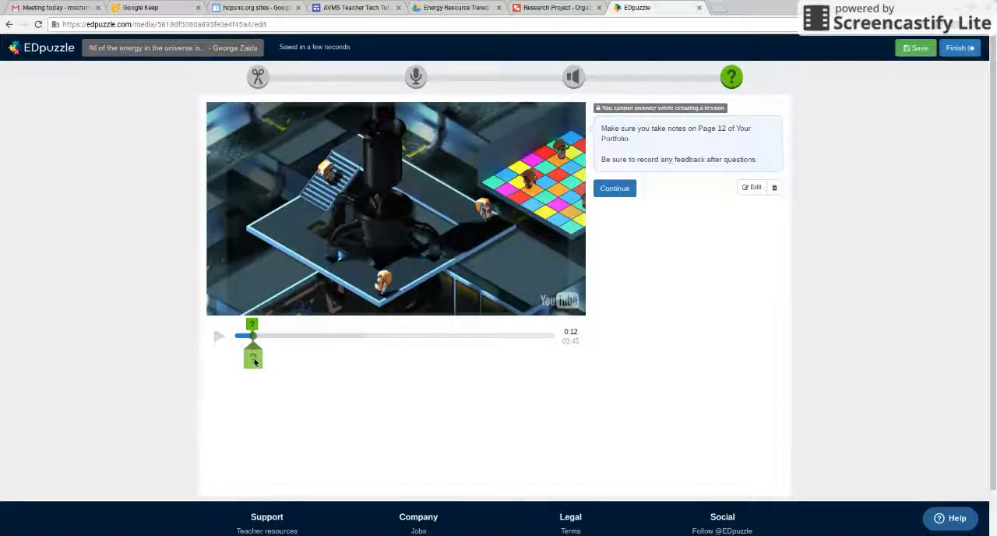
# Save and finish the lesson, look at the due date option, and postpone assigning it to a class.
pyautogui.moveTo(254, 361)
pyautogui.mouseDown()
pyautogui.moveTo(401, 358)
pyautogui.moveTo(571, 333)
pyautogui.mouseUp()
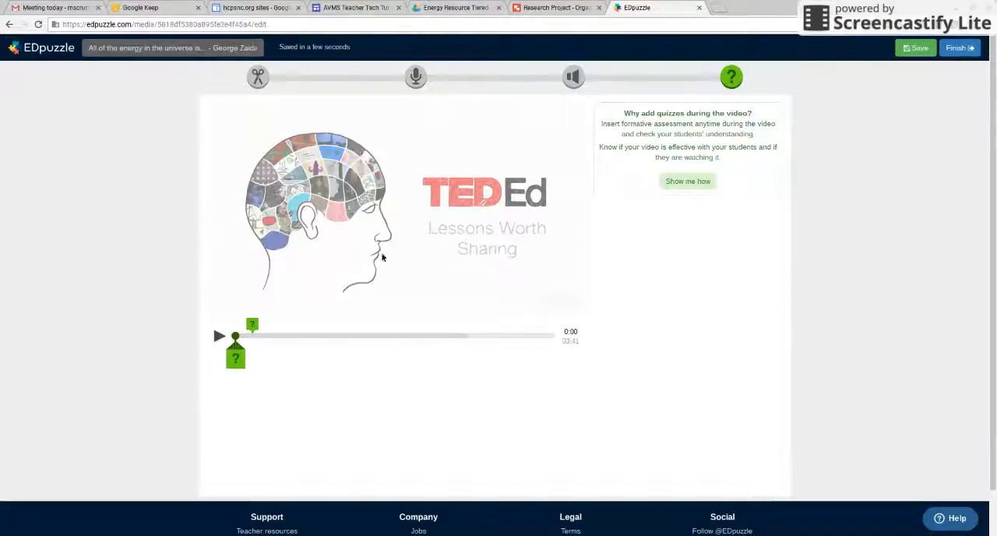
pyautogui.click(922, 49)
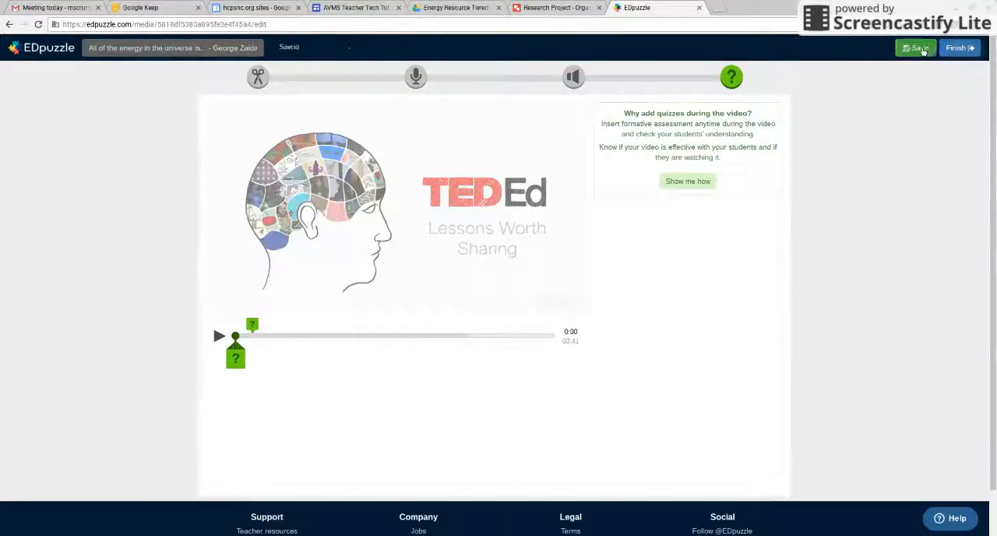
pyautogui.click(955, 50)
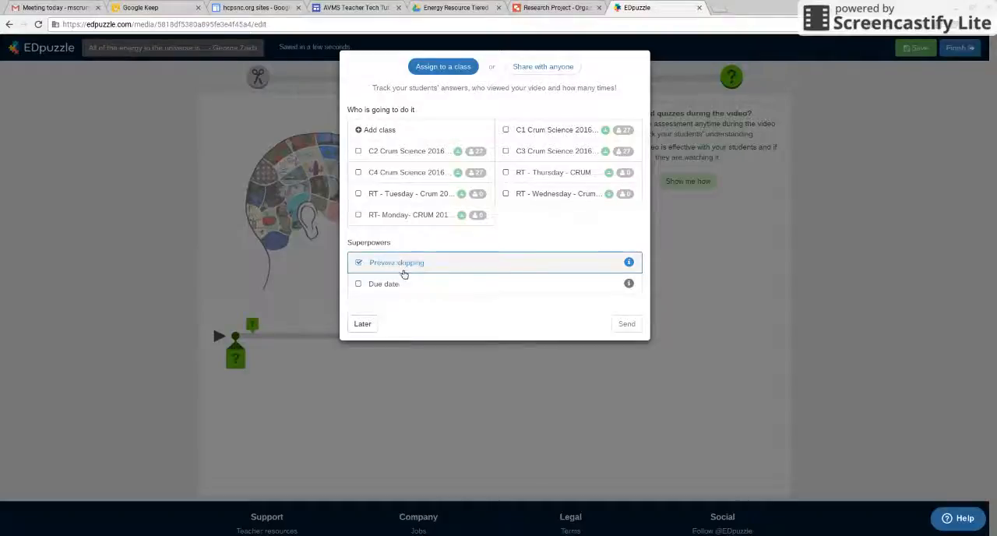
pyautogui.click(360, 285)
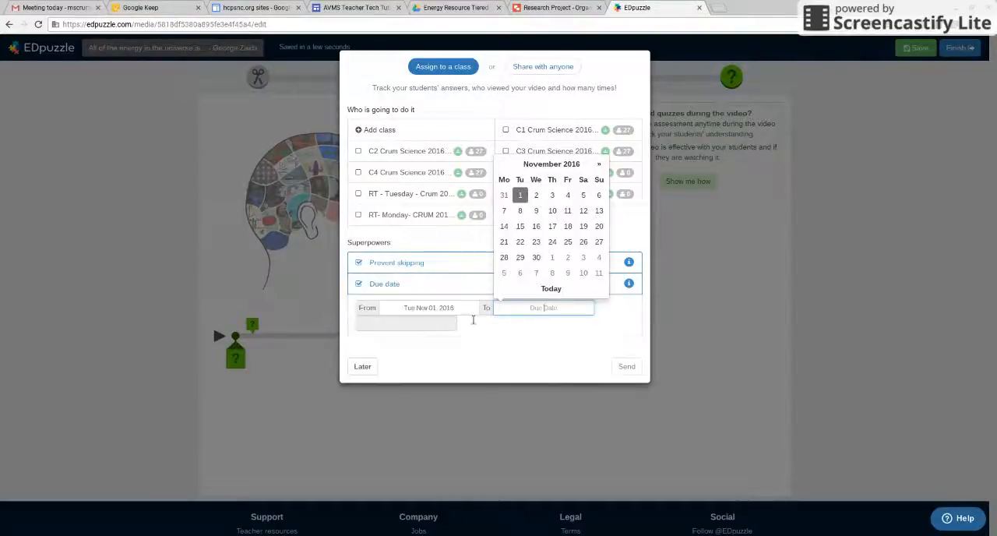
pyautogui.click(374, 366)
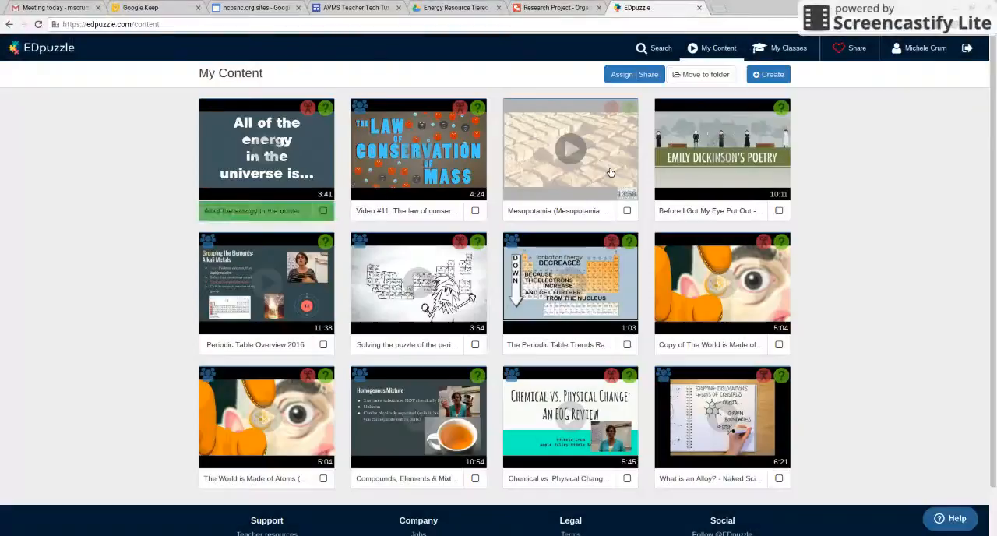
# Open My Classes to look at the assignments of the first class.
pyautogui.click(786, 49)
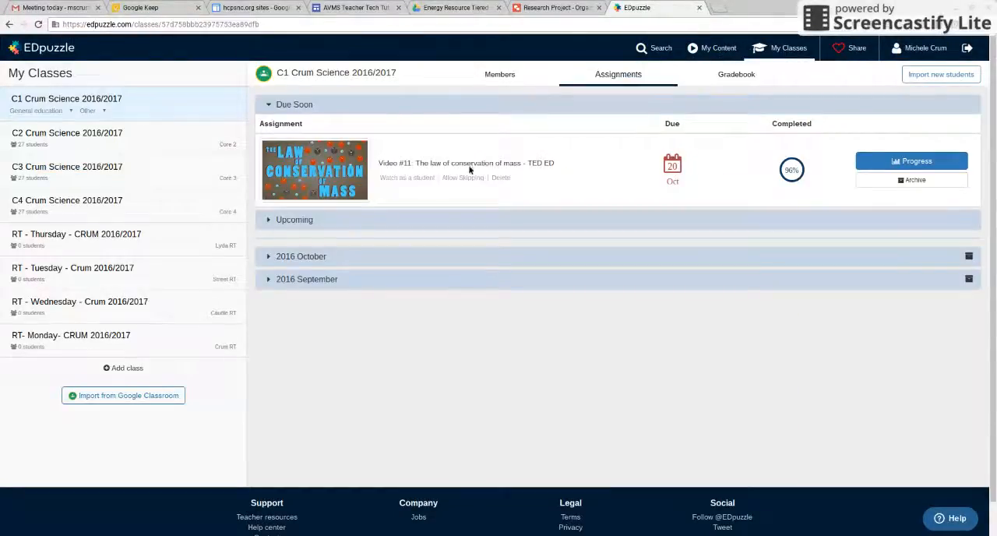
# Look through the 2016 October and 2016 September assignments, and open the class progress for the law of conservation of mass video.
pyautogui.click(312, 258)
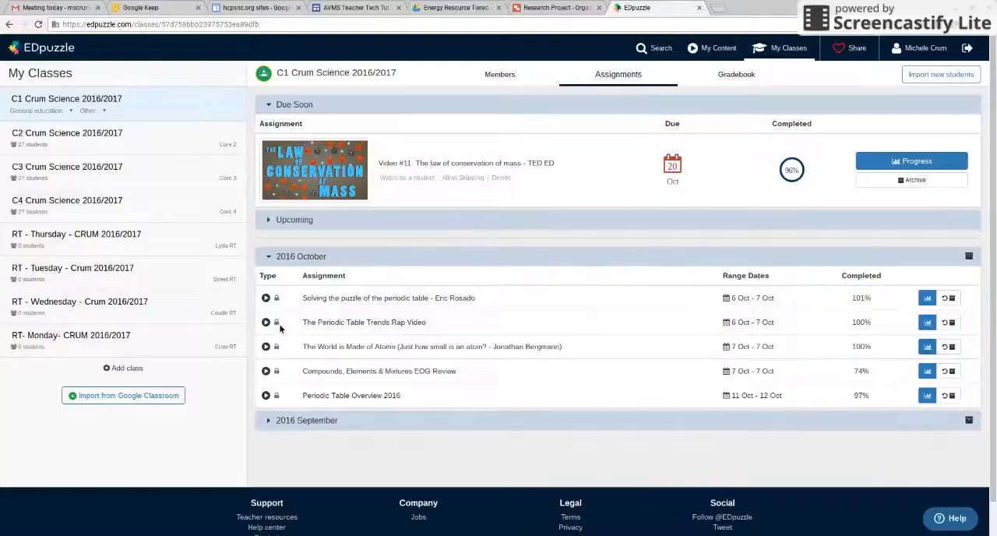
pyautogui.click(278, 429)
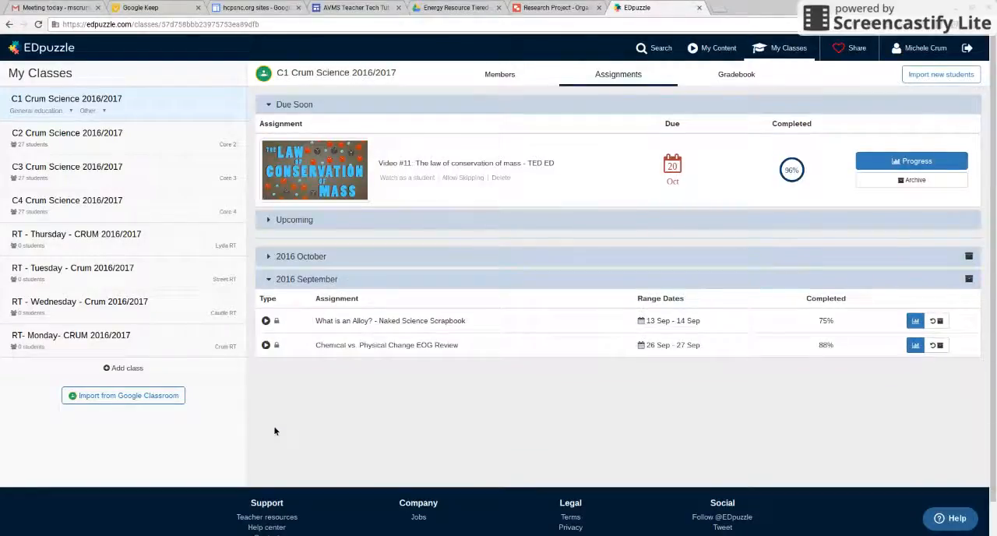
pyautogui.click(904, 164)
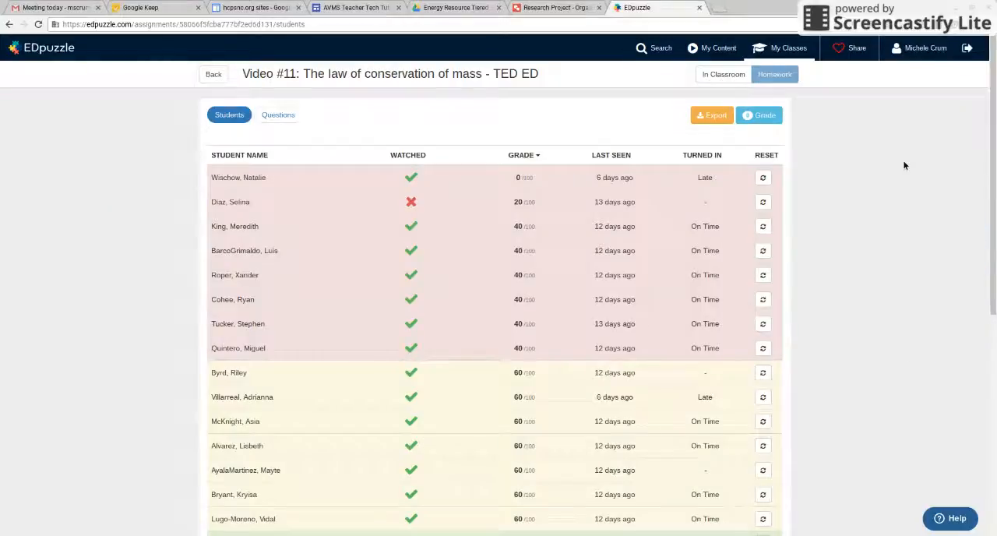
pyautogui.moveTo(421, 205)
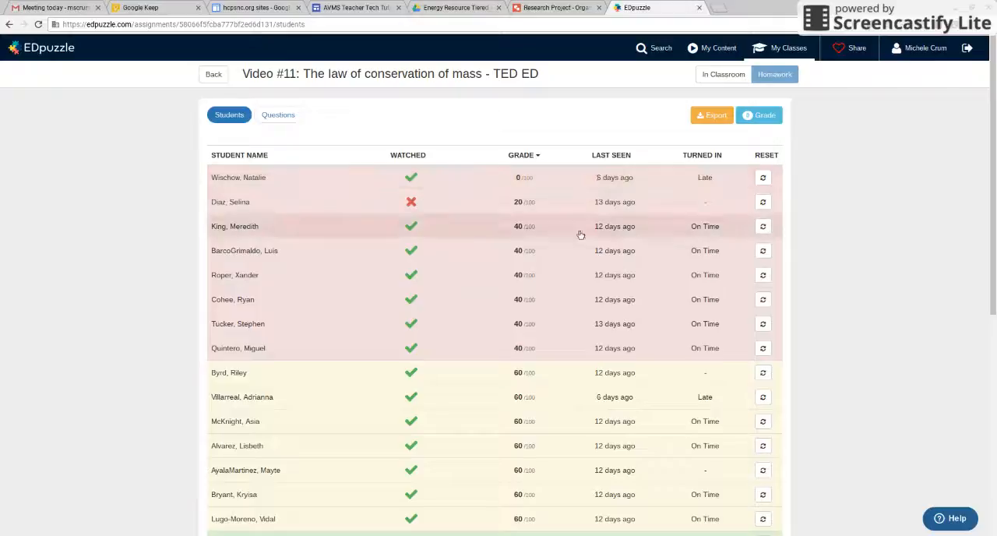
# Review the first listed student's video views and quiz answers, and return to the class's assignments.
pyautogui.click(325, 181)
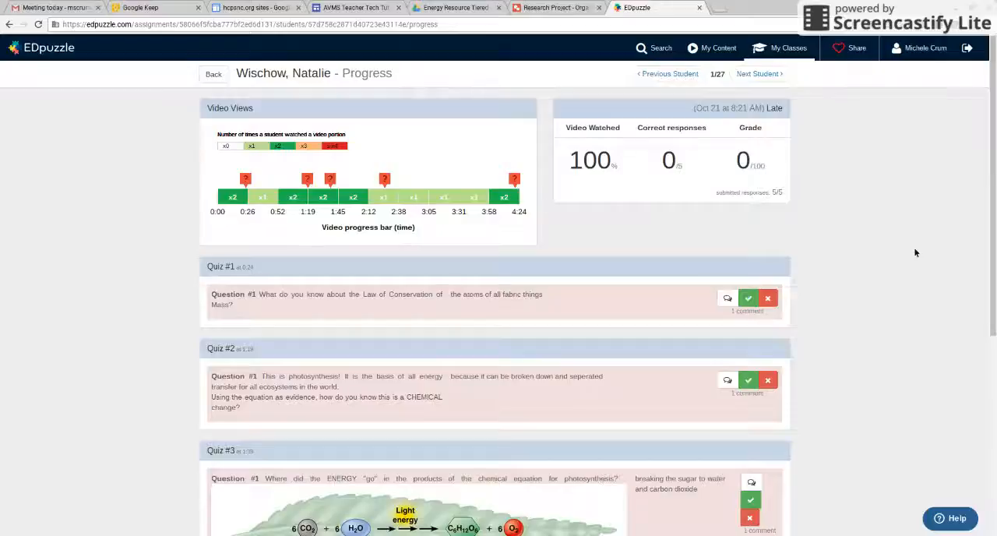
pyautogui.moveTo(992, 128); pyautogui.dragTo(988, 239)
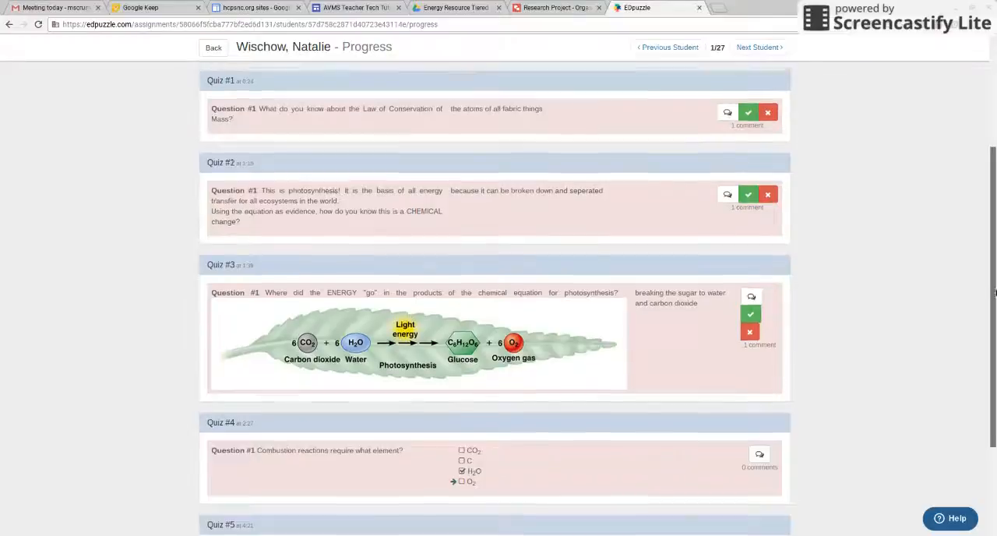
pyautogui.scroll(3, 992, 297)
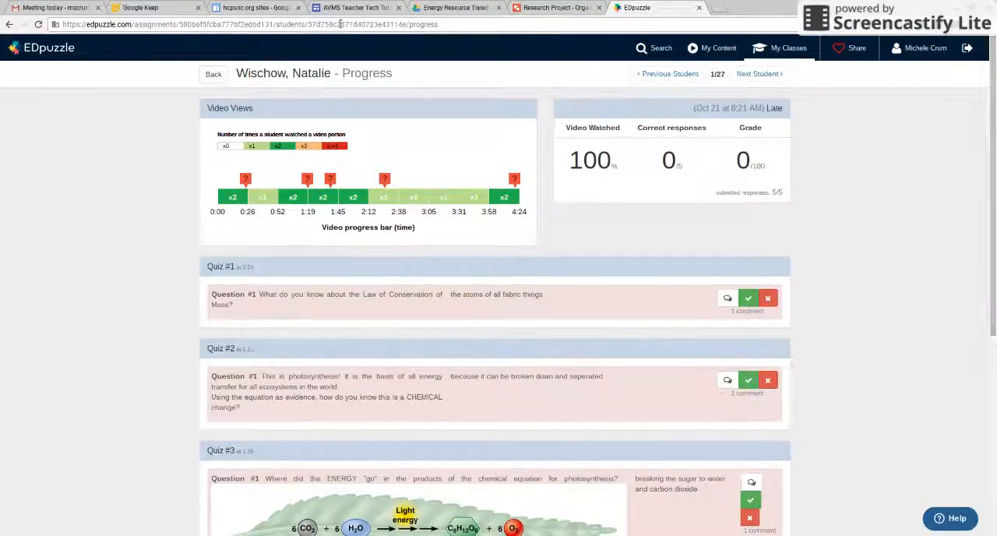
pyautogui.click(213, 75)
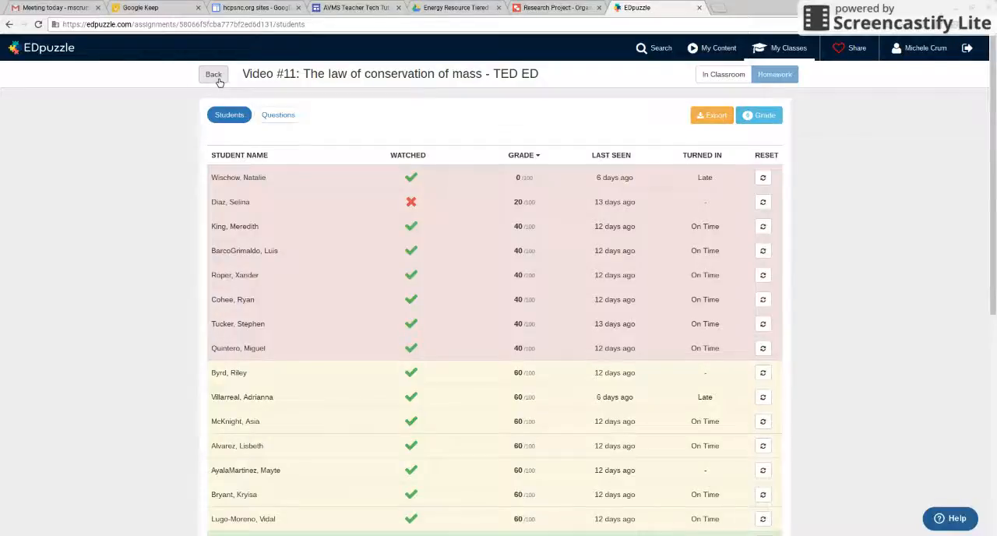
pyautogui.click(214, 76)
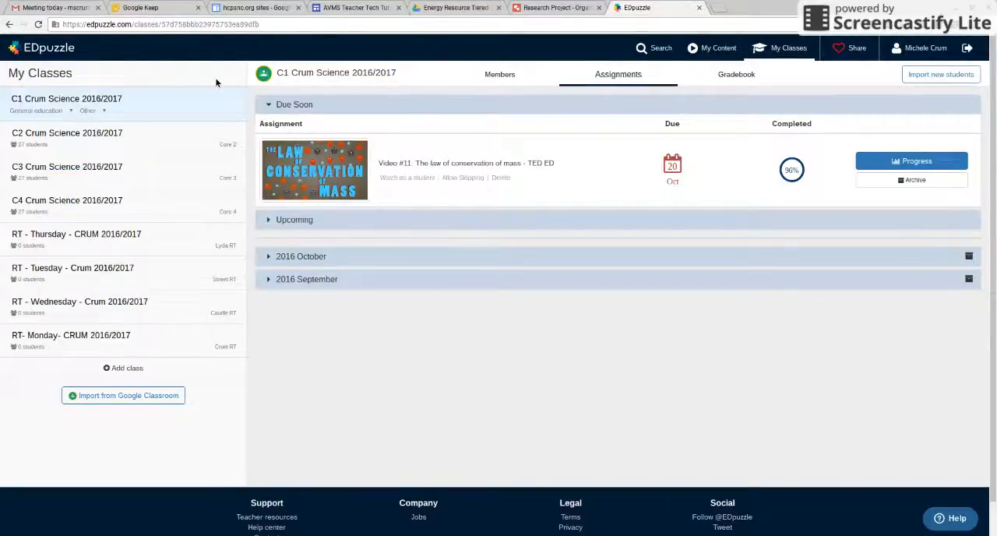